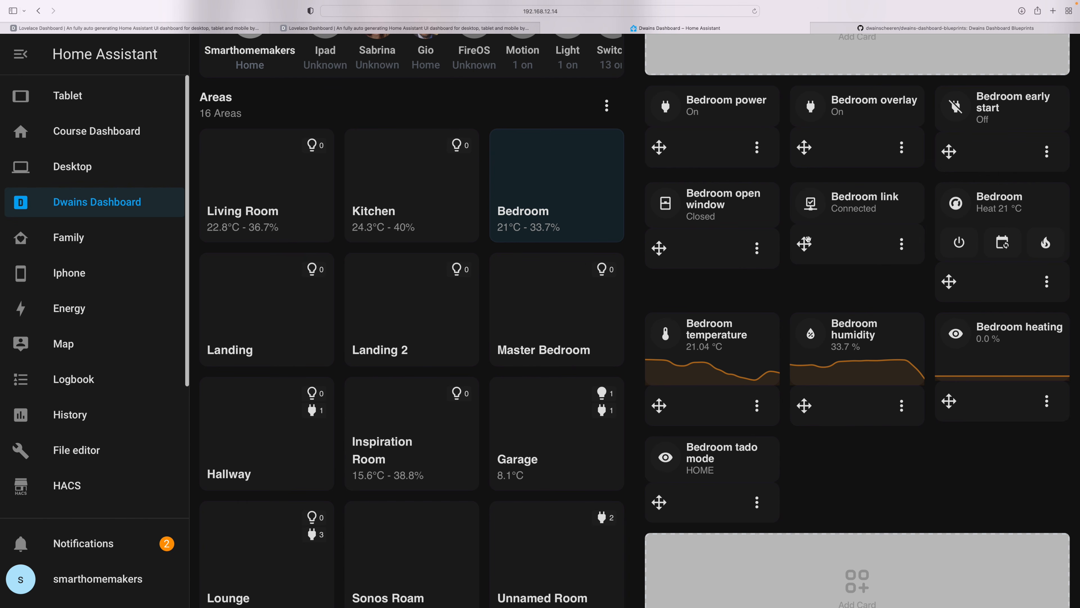
pyautogui.click(532, 174)
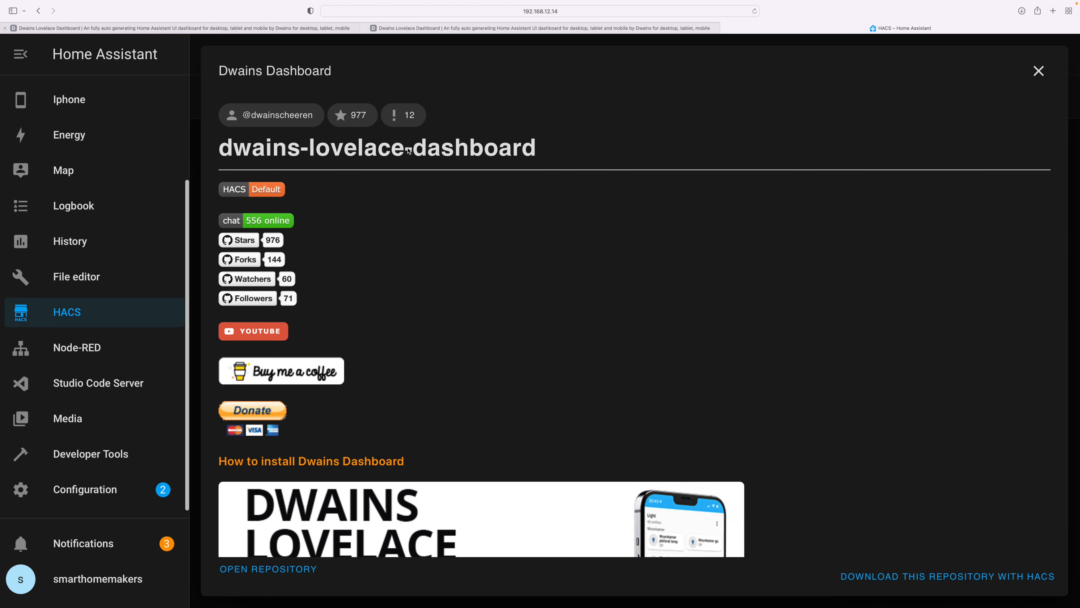
# - Look over the Dwains Dashboard repository description in HACS
pyautogui.scroll(-6, 502, 218)
pyautogui.scroll(-6, 503, 218)
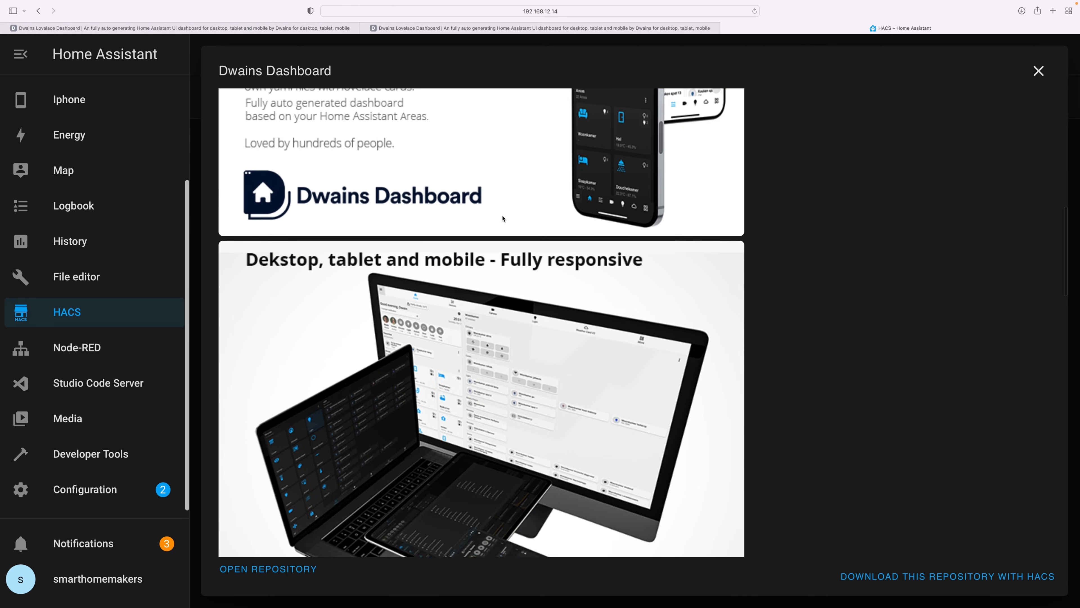
pyautogui.scroll(10, 501, 212)
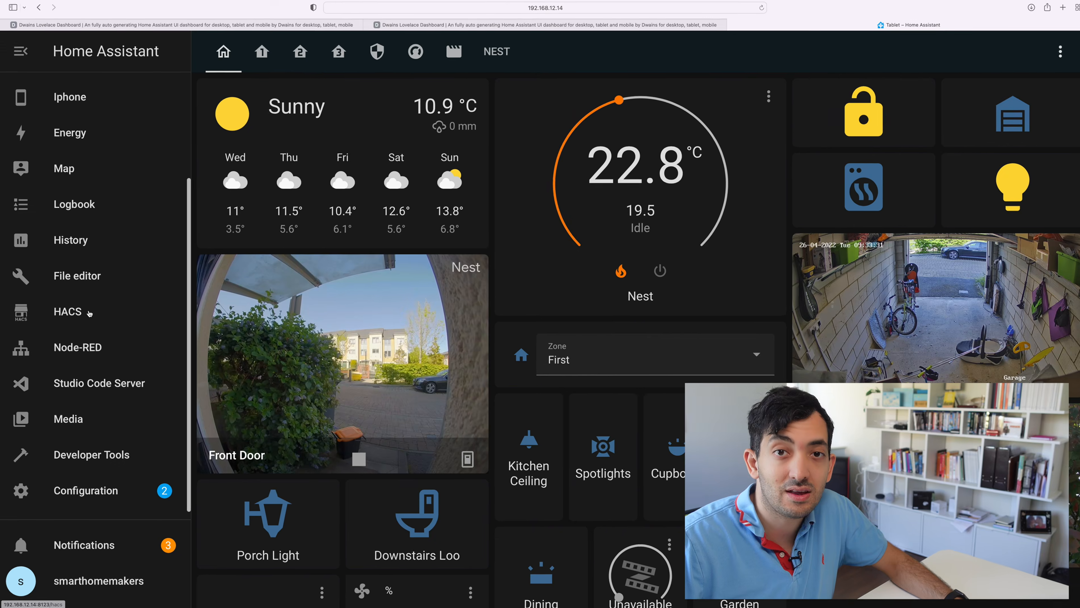
# - Find the Dwains Dashboard repository among the HACS integrations with the search "dw" and download it
pyautogui.click(48, 202)
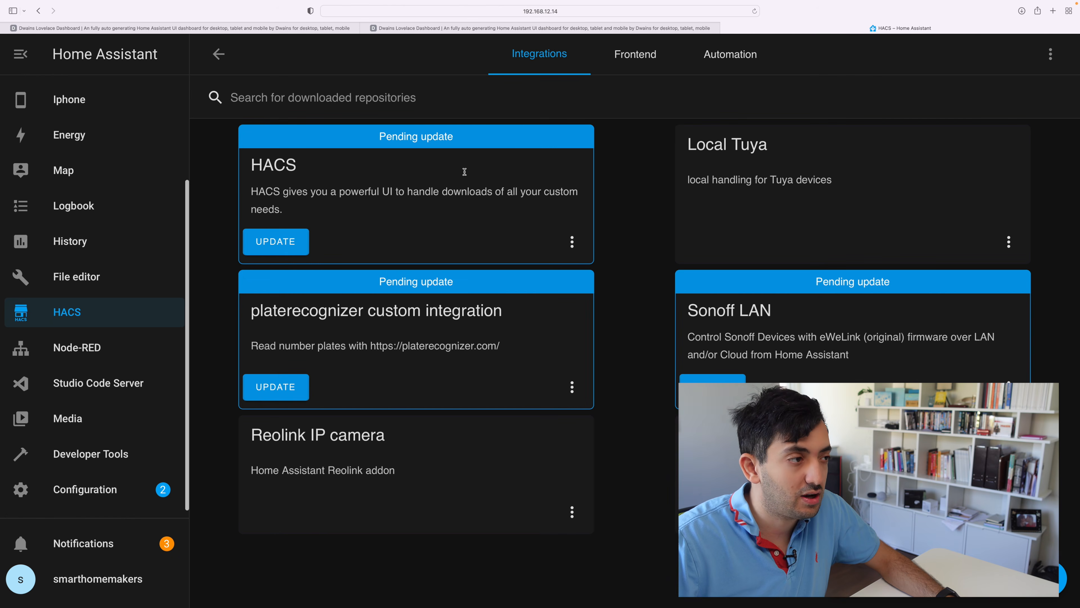
pyautogui.click(943, 585)
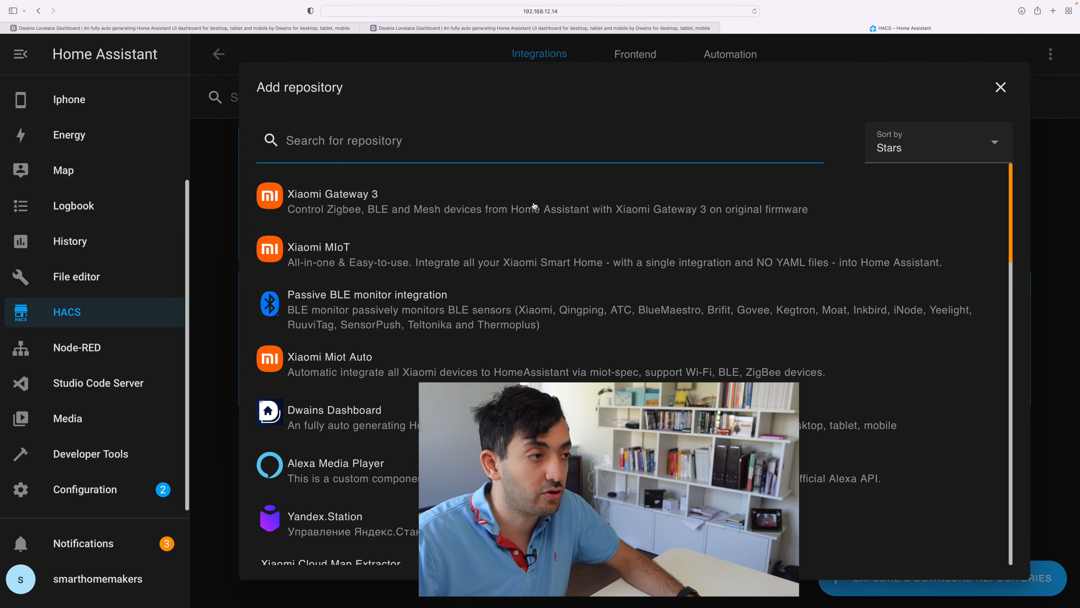
pyautogui.click(441, 138)
pyautogui.write('dw')
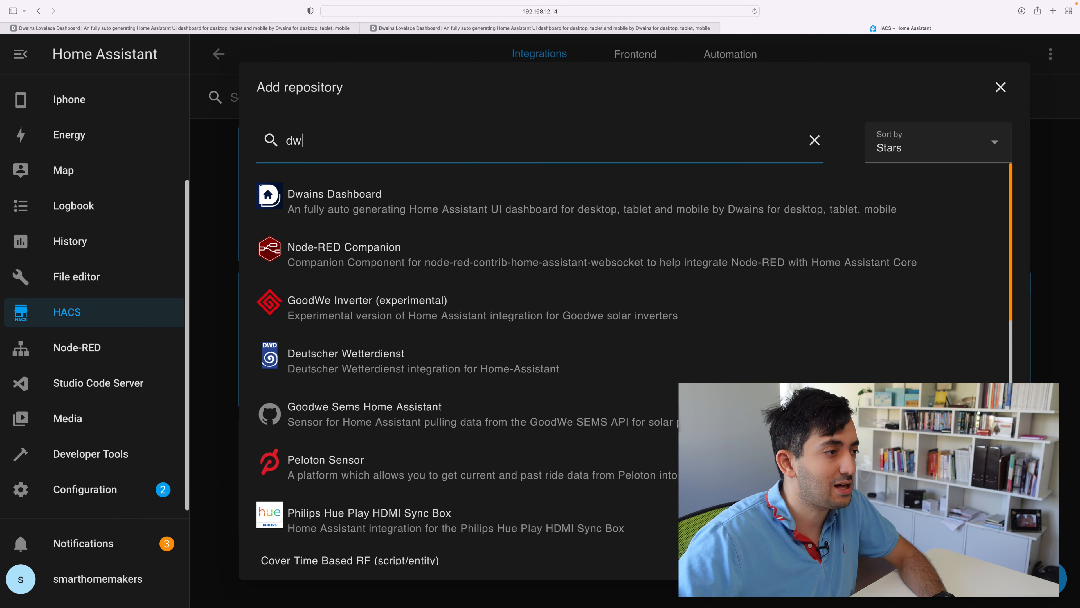
pyautogui.click(329, 191)
pyautogui.scroll(-10, 502, 218)
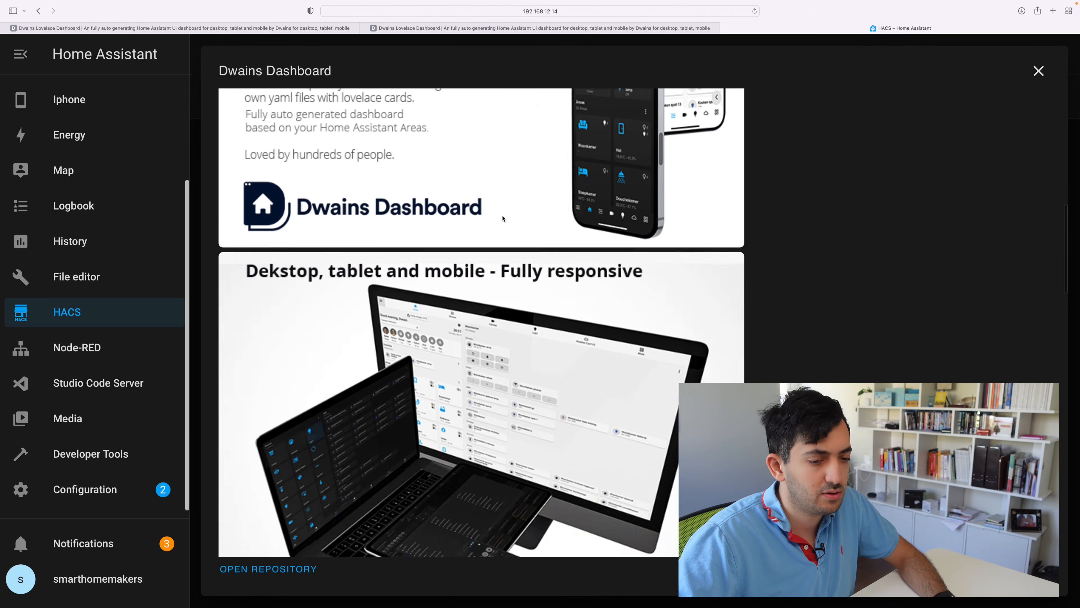
pyautogui.click(957, 576)
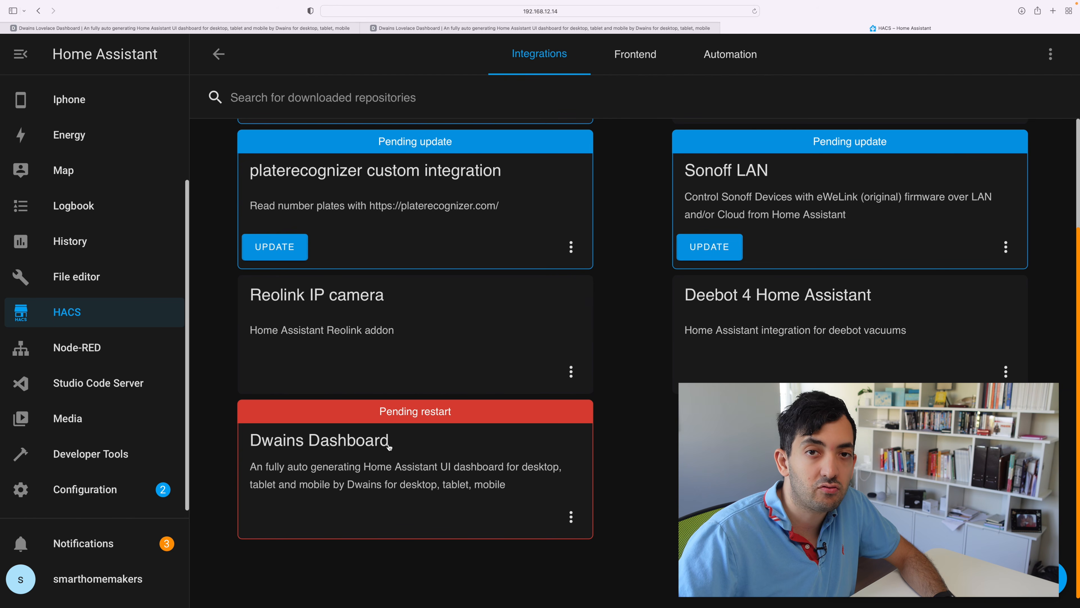
# - Read the restart and "Step 3 - Activate Dwains Dashboard" instructions in the online Dwains Dashboard installation guide
pyautogui.click(97, 490)
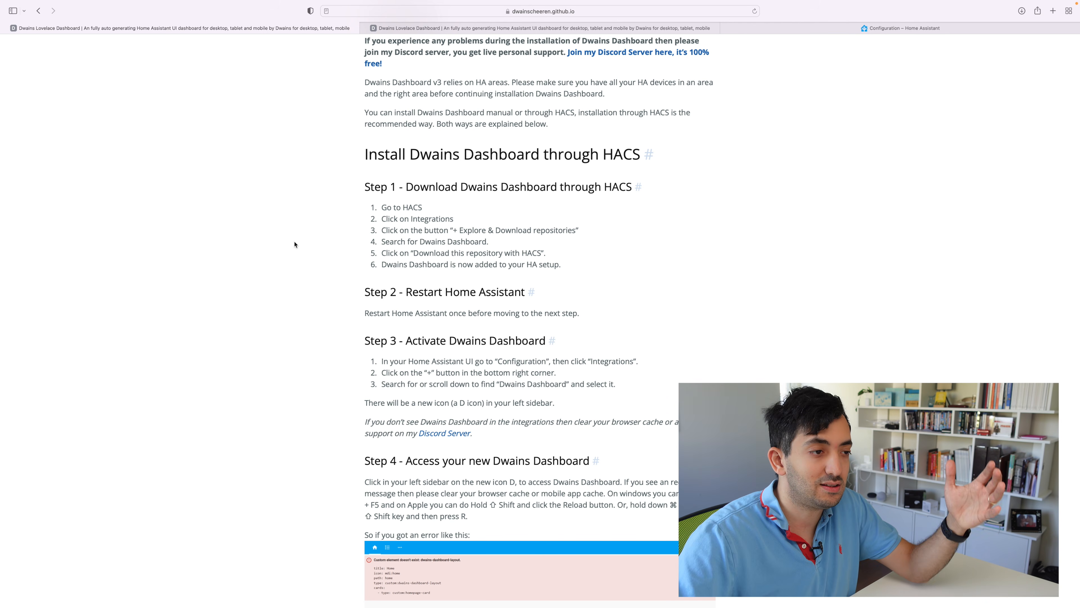
pyautogui.scroll(-3, 330, 248)
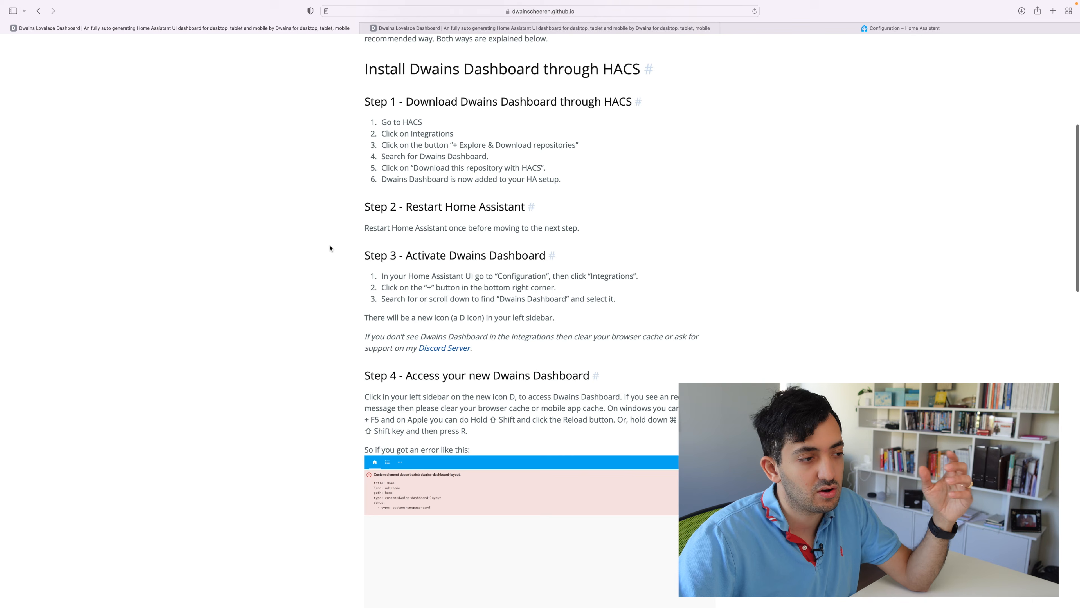
pyautogui.scroll(-4, 330, 247)
pyautogui.moveTo(359, 195); pyautogui.dragTo(614, 193)
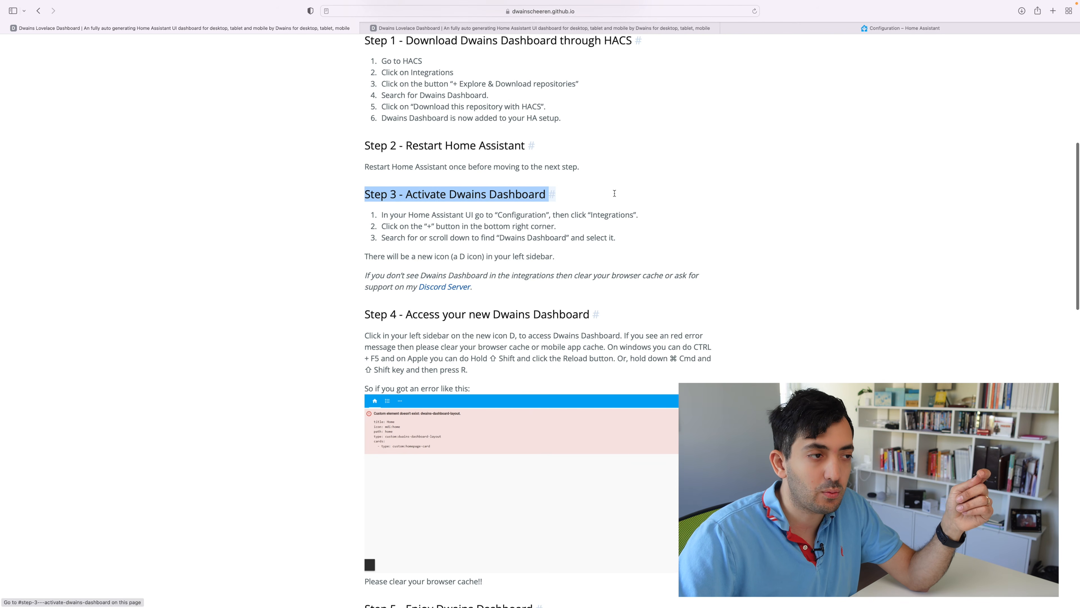
pyautogui.click(404, 195)
pyautogui.moveTo(404, 194); pyautogui.dragTo(536, 187)
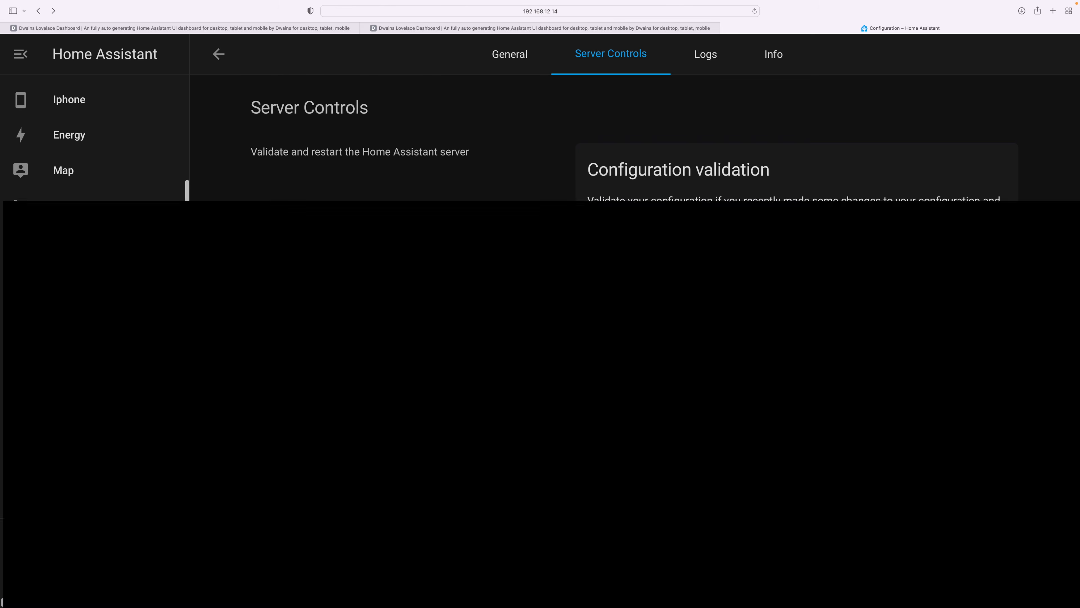
# - Add the dwains_dashboard integration under Devices & Services, finding it with the search "dw", and finish its setup
pyautogui.click(120, 489)
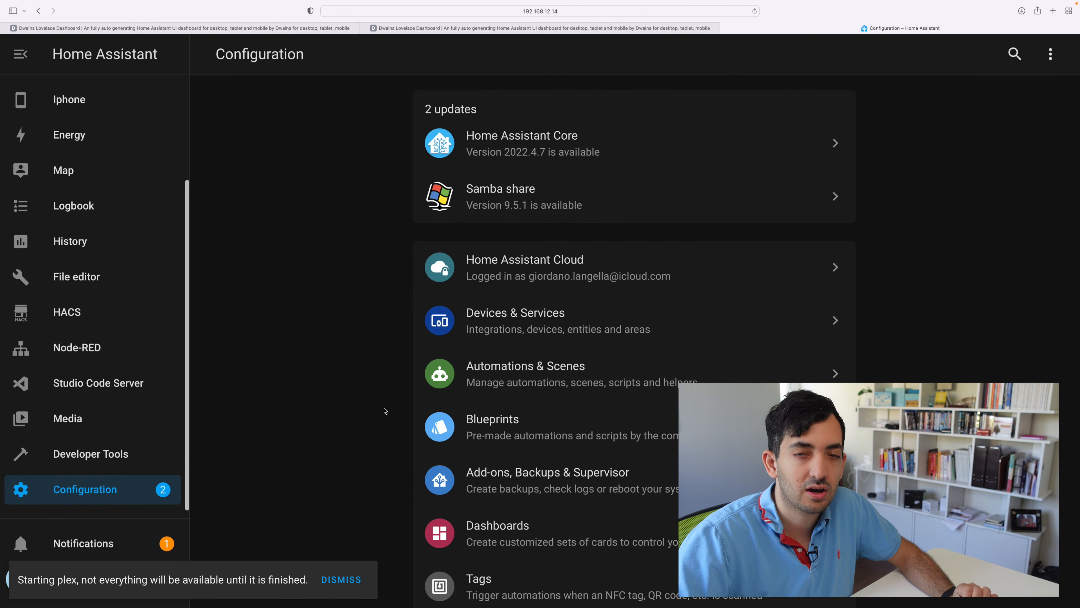
pyautogui.scroll(-4, 384, 410)
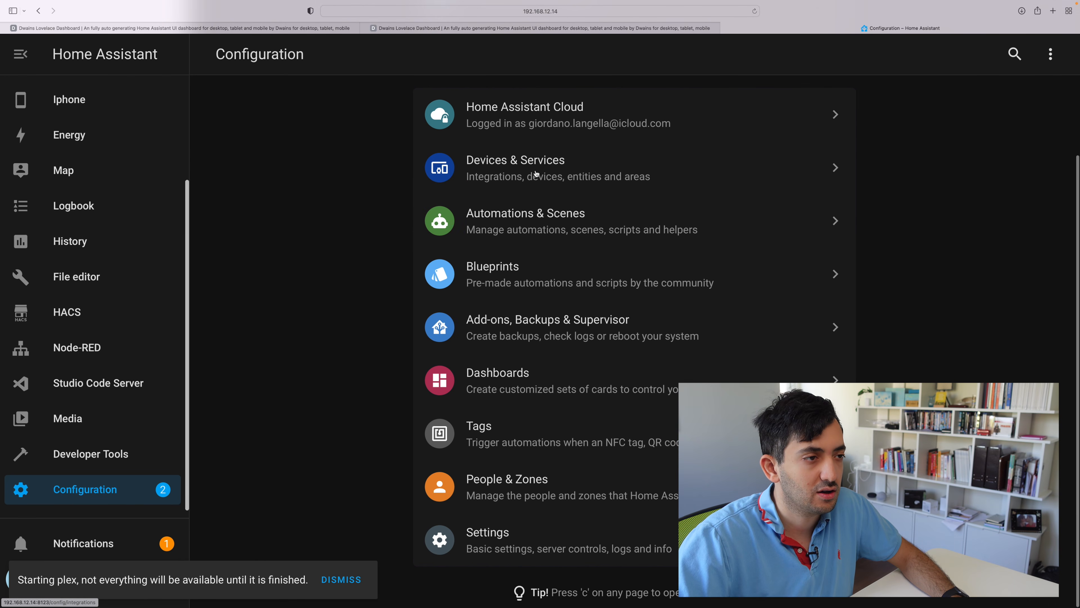
pyautogui.click(536, 174)
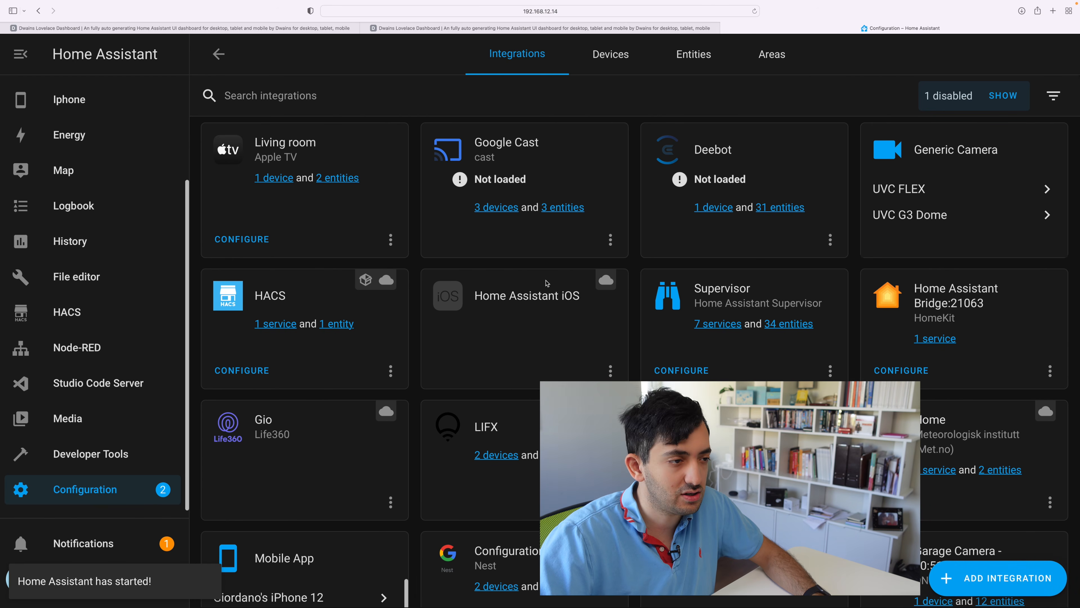
pyautogui.click(997, 577)
pyautogui.write('dw')
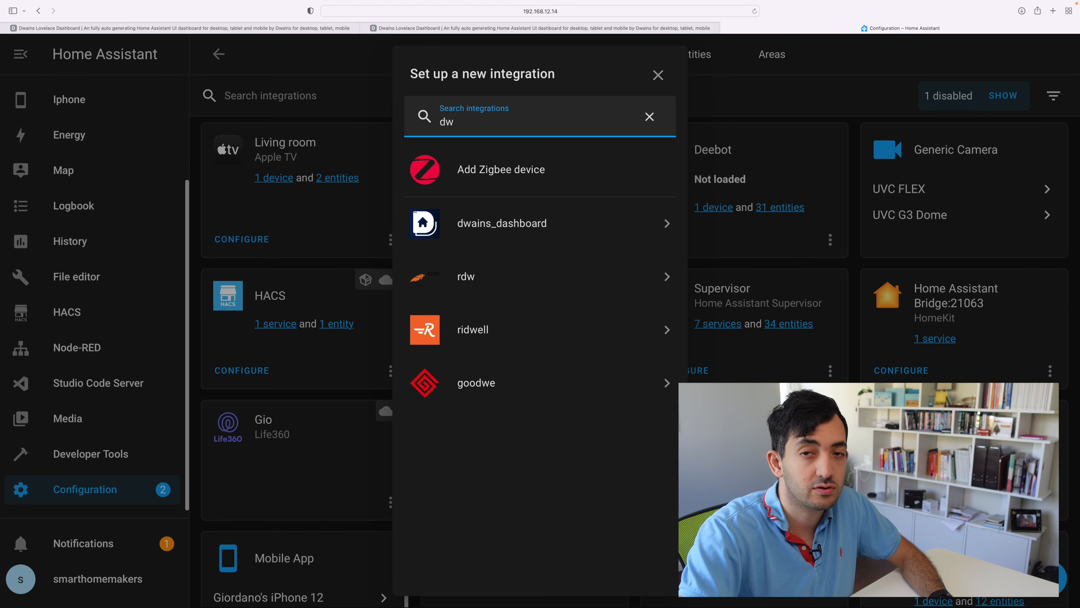
pyautogui.click(508, 224)
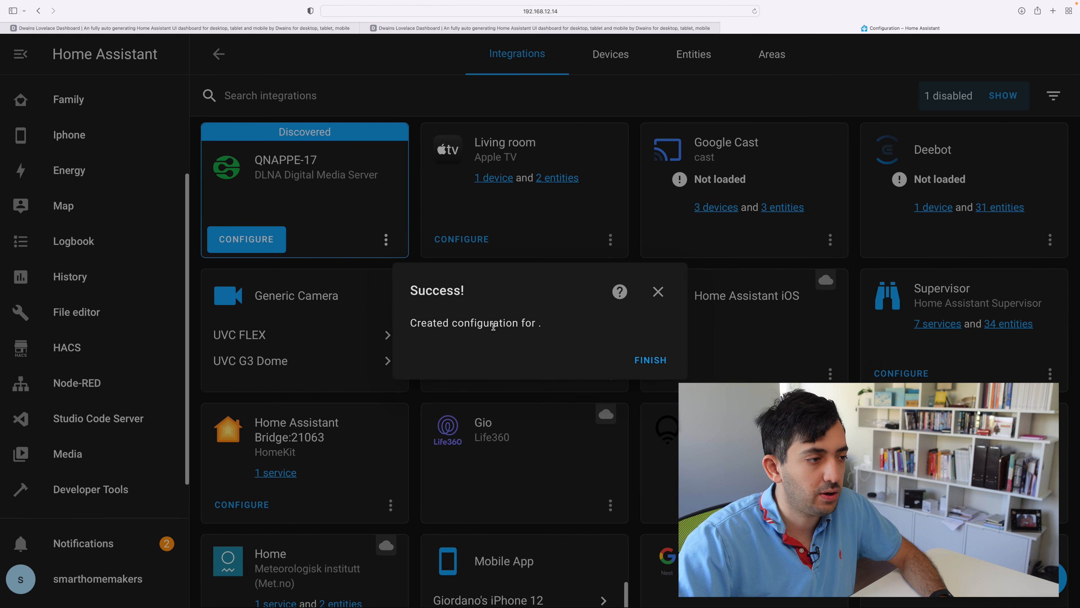
pyautogui.click(650, 360)
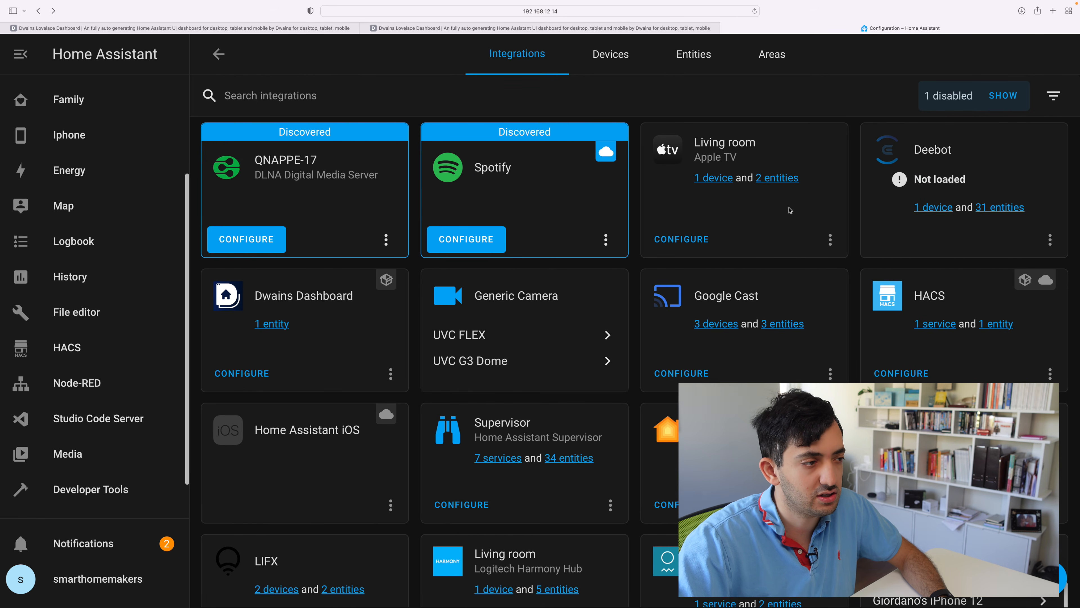
# - View the entities of the Dwains Dashboard integration and open the new Dwains Dashboard
pyautogui.click(271, 323)
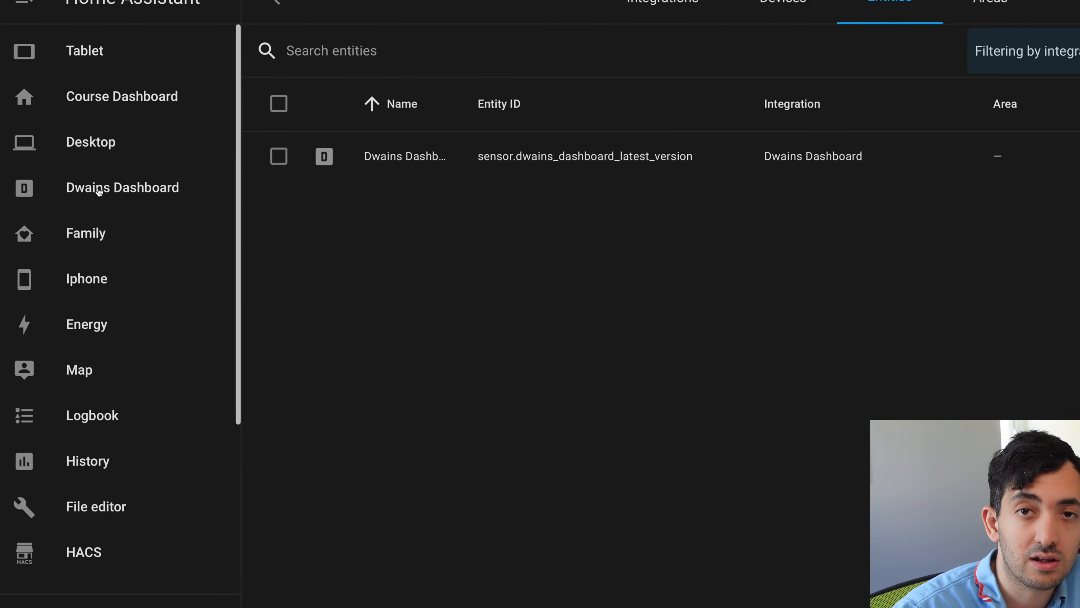
pyautogui.click(152, 188)
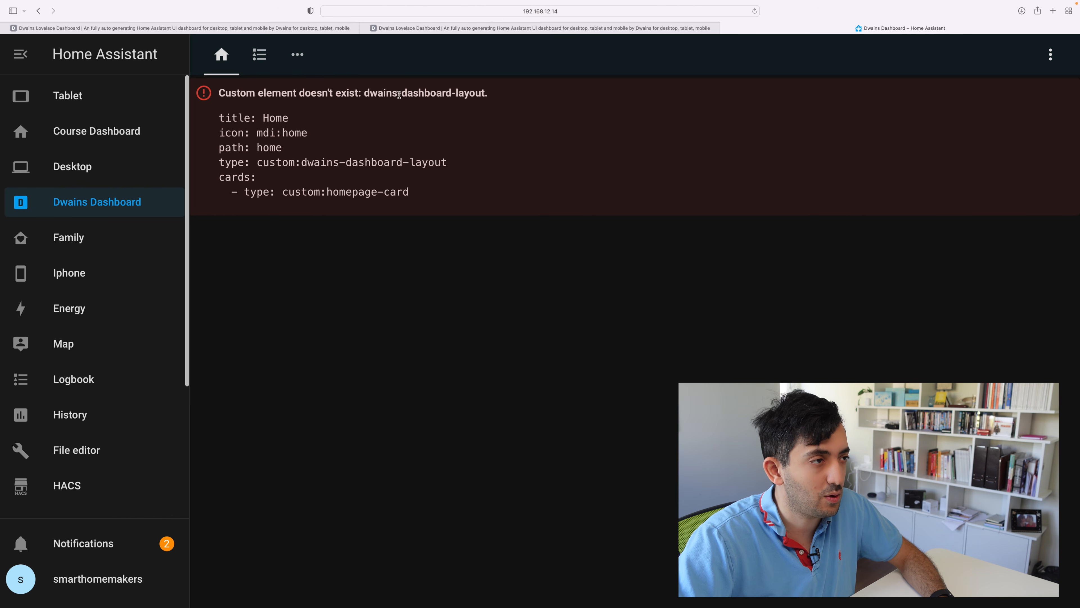
# - Open the frequently asked questions in the Dwains Dashboard documentation and read through them
pyautogui.hotkey('ctrl', 'shift', 'Tab')
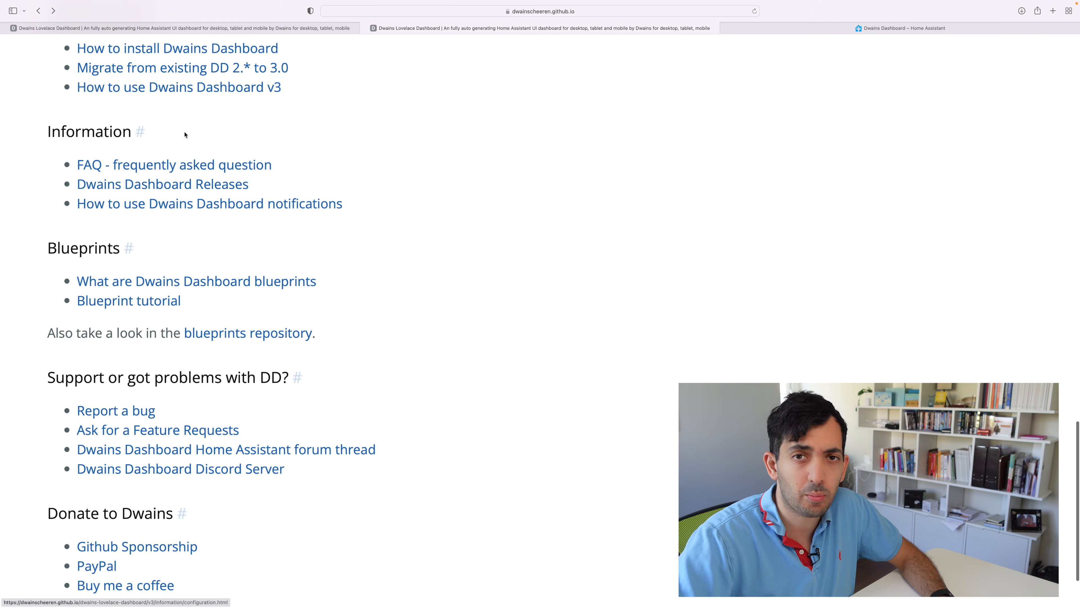
pyautogui.click(161, 164)
pyautogui.scroll(-5, 348, 166)
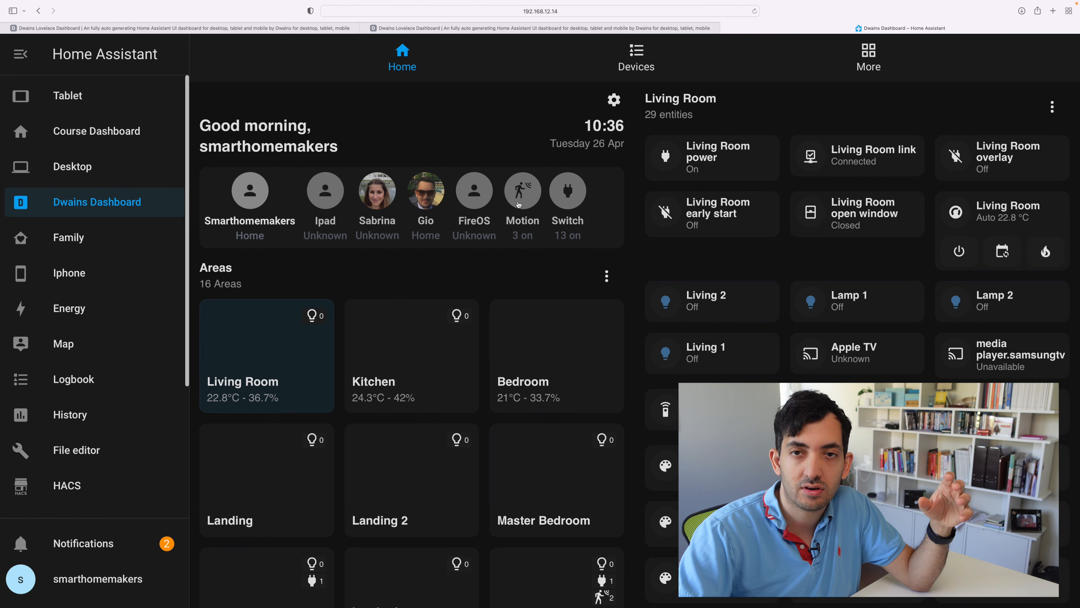
# - View the active Motion sensors and the active Switch entities from the dashboard's home summary, closing each list
pyautogui.click(525, 193)
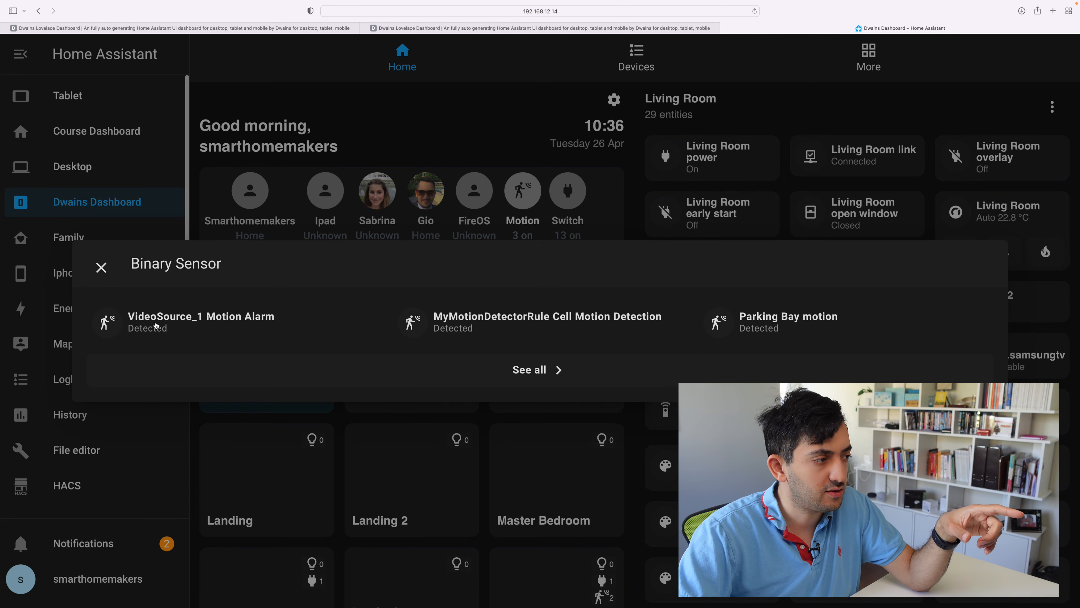
pyautogui.click(101, 267)
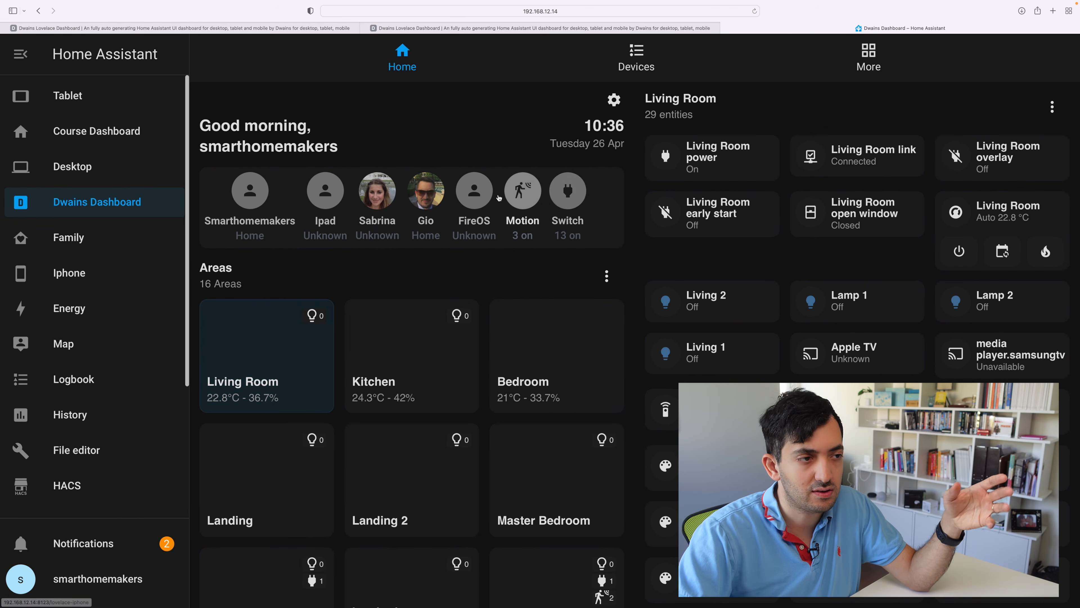
pyautogui.click(582, 191)
pyautogui.click(101, 163)
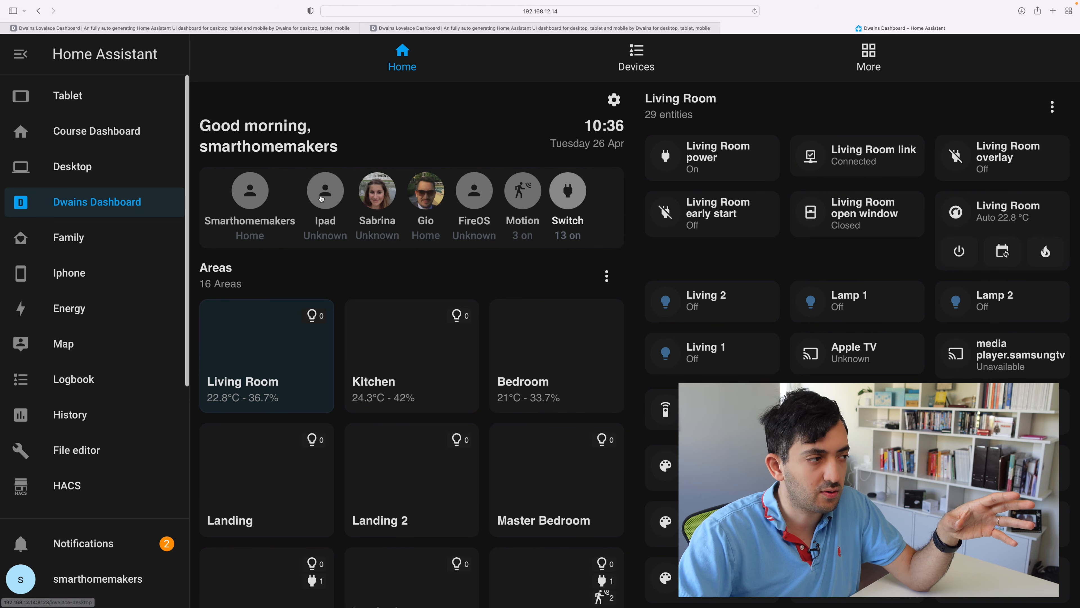
# - Examine the full list of areas and the Living Room entities on the dashboard's home view
pyautogui.scroll(-2, 209, 240)
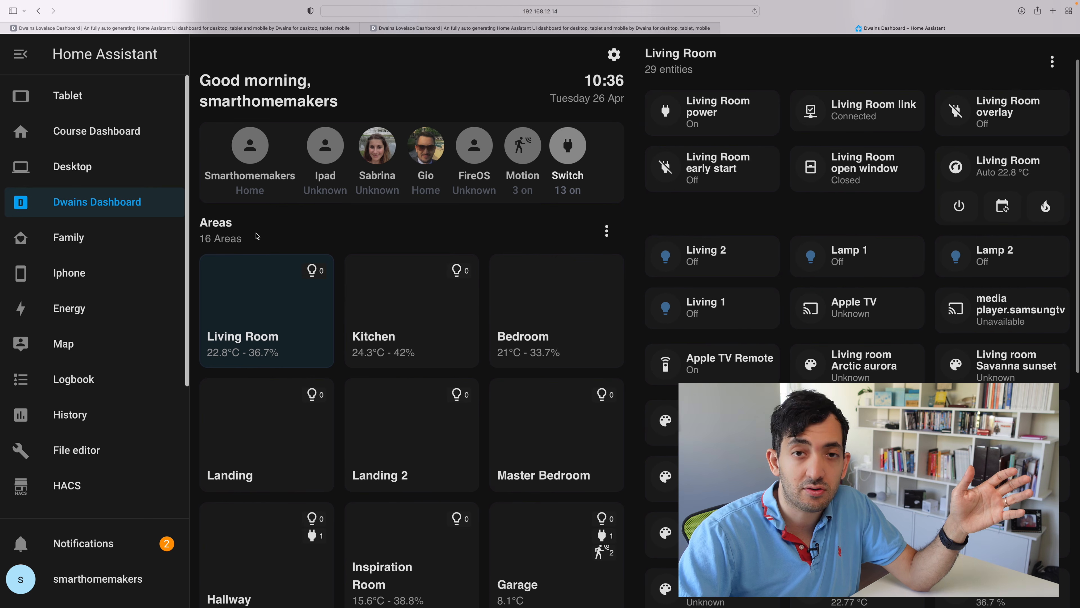
pyautogui.scroll(-5, 257, 236)
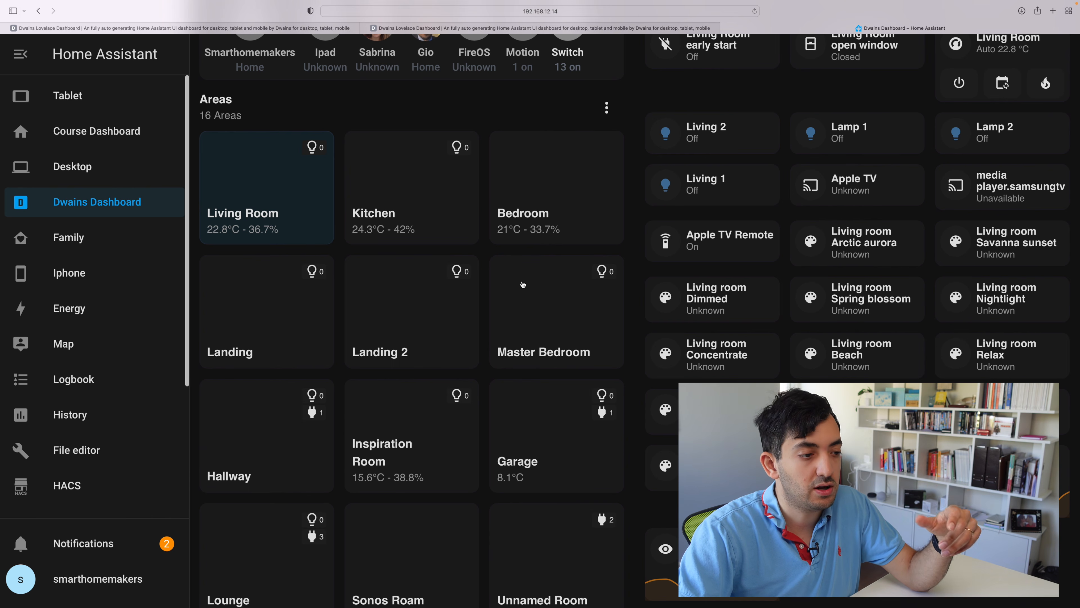
pyautogui.scroll(-12, 522, 284)
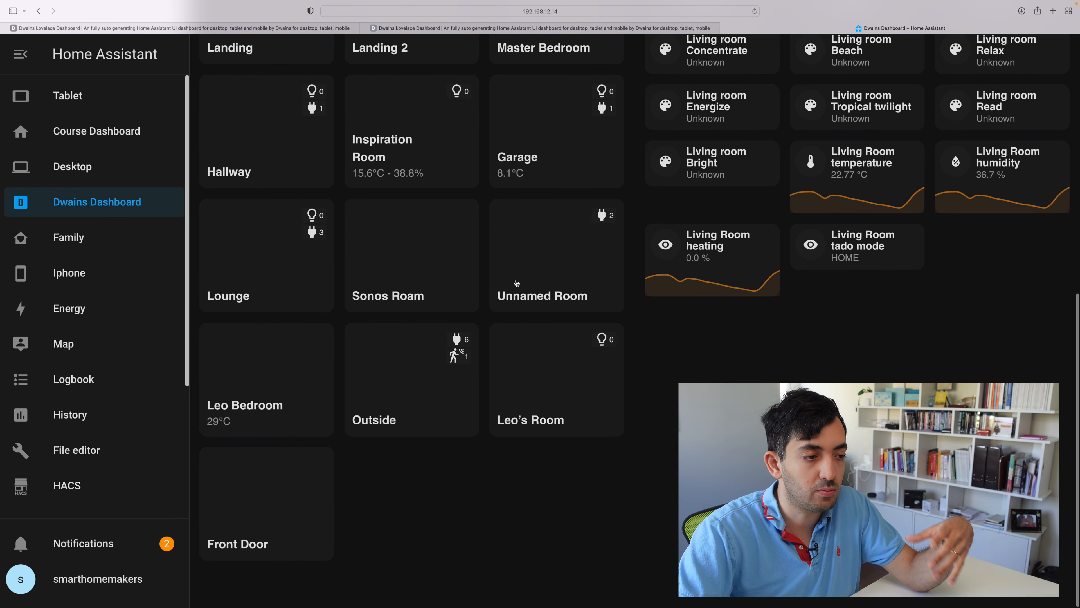
pyautogui.scroll(17, 516, 283)
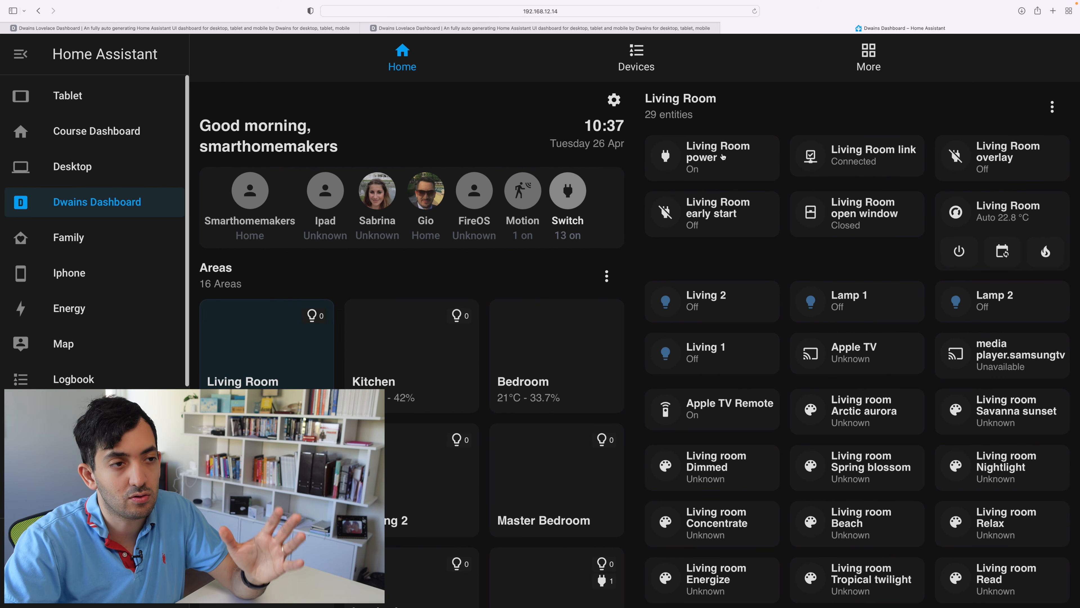
pyautogui.scroll(-5, 850, 211)
pyautogui.scroll(5, 849, 212)
pyautogui.scroll(-8, 765, 180)
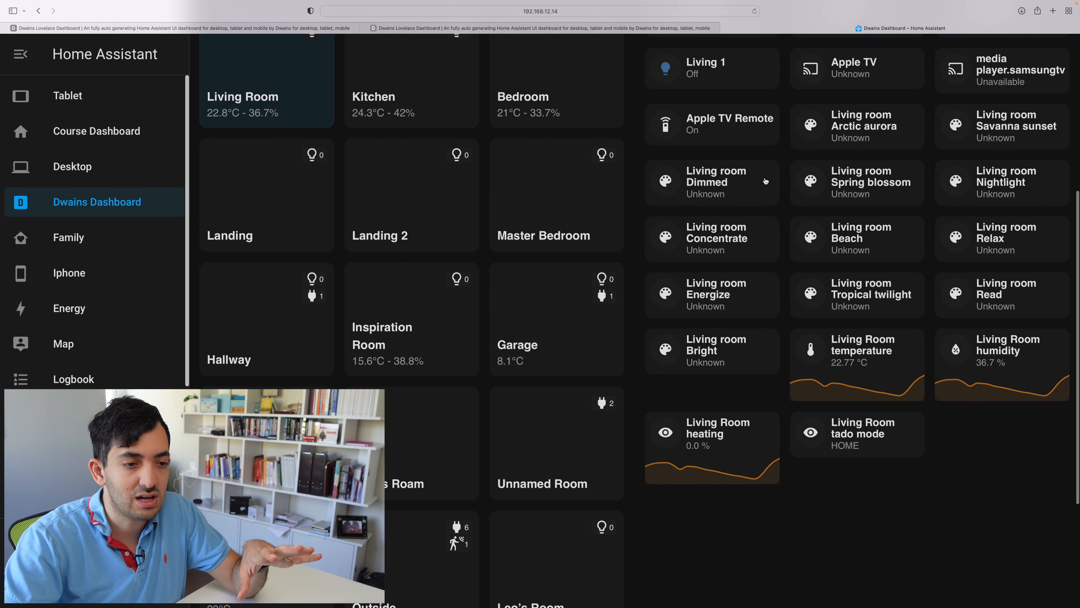
pyautogui.scroll(8, 765, 181)
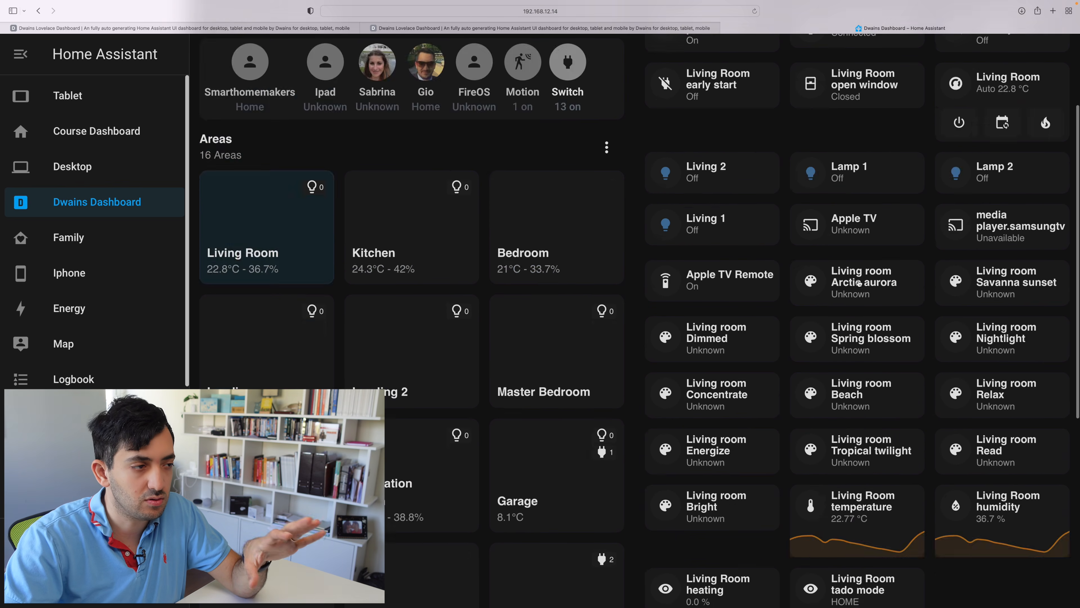
# - View the entities of the Kitchen area and the Bedroom area
pyautogui.click(420, 347)
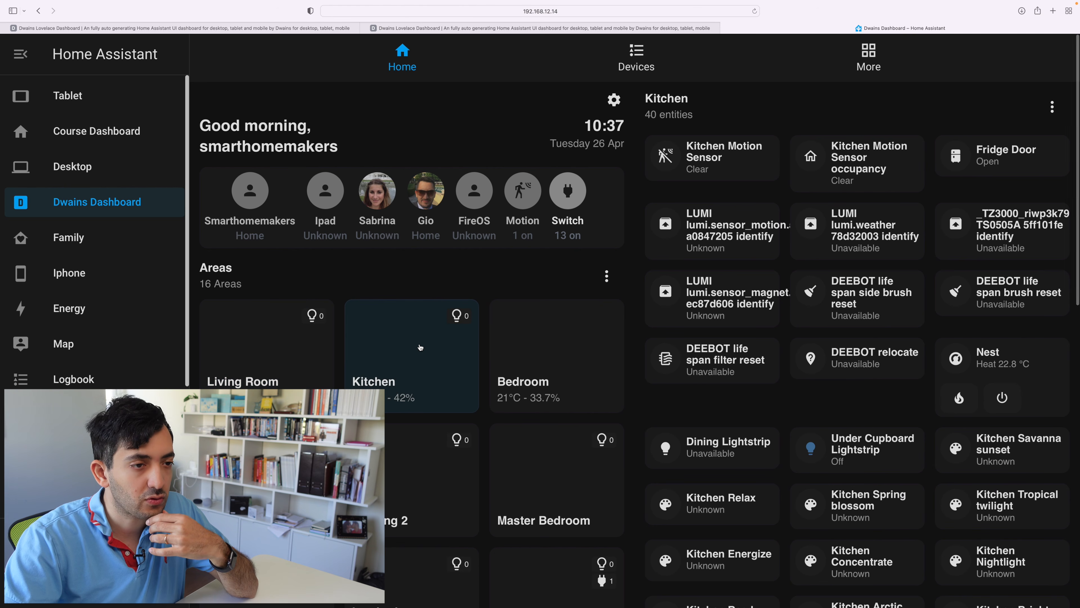
pyautogui.scroll(-13, 791, 259)
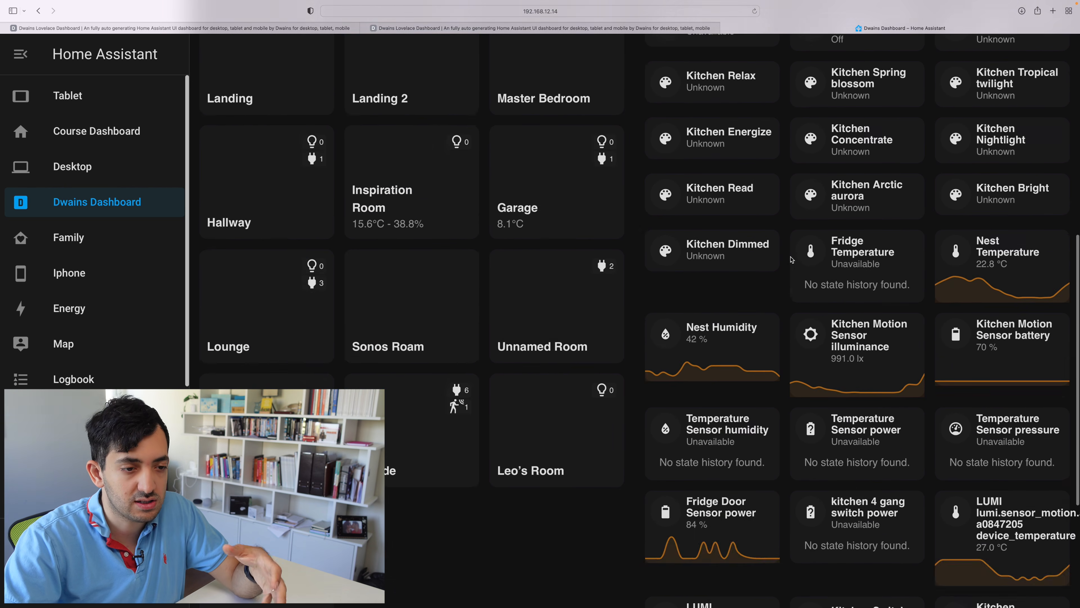
pyautogui.scroll(14, 791, 259)
pyautogui.click(526, 378)
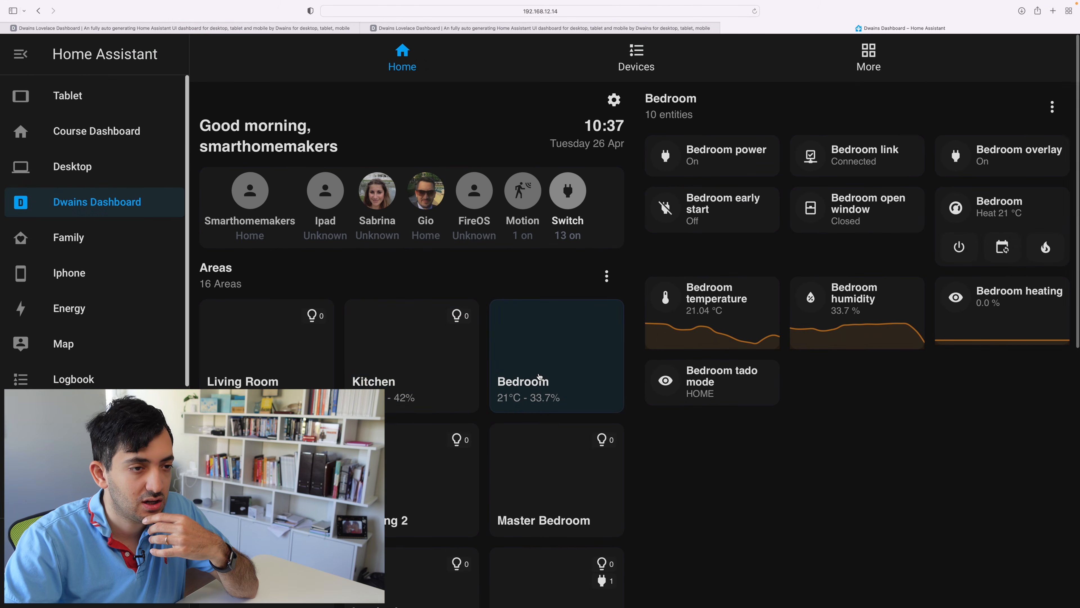
# - Browse the Master Bedroom, Landing 2 and Landing areas and look through the Garage entities
pyautogui.click(566, 470)
pyautogui.click(419, 470)
pyautogui.click(289, 470)
pyautogui.scroll(-4, 393, 409)
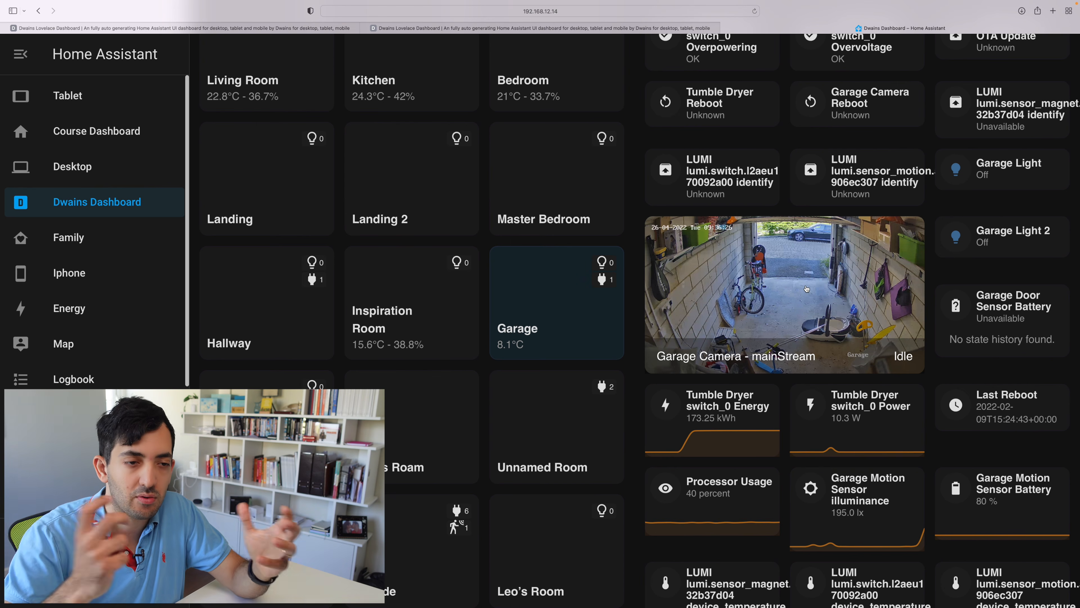
# - Look through the Garage area's camera, tumble dryer, motion sensor and temperature entities
pyautogui.scroll(-5, 869, 387)
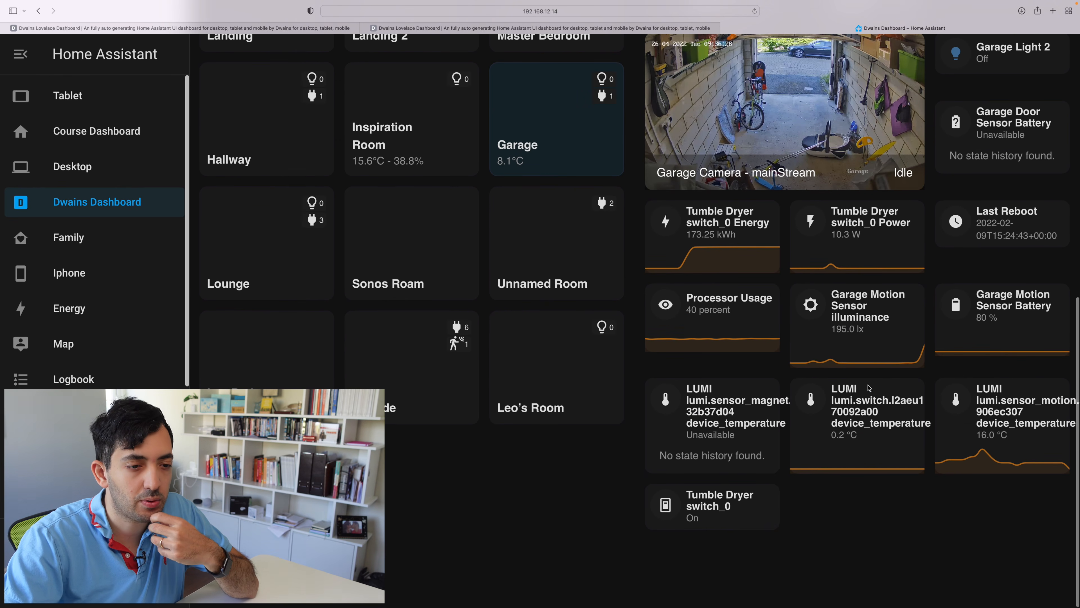
pyautogui.scroll(12, 920, 421)
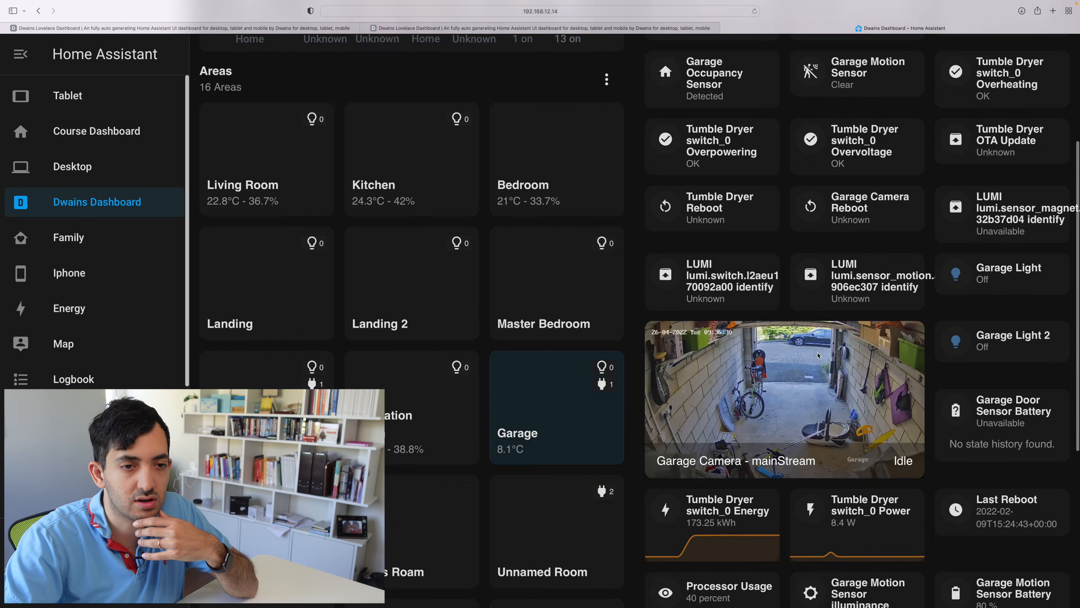
pyautogui.scroll(-10, 818, 354)
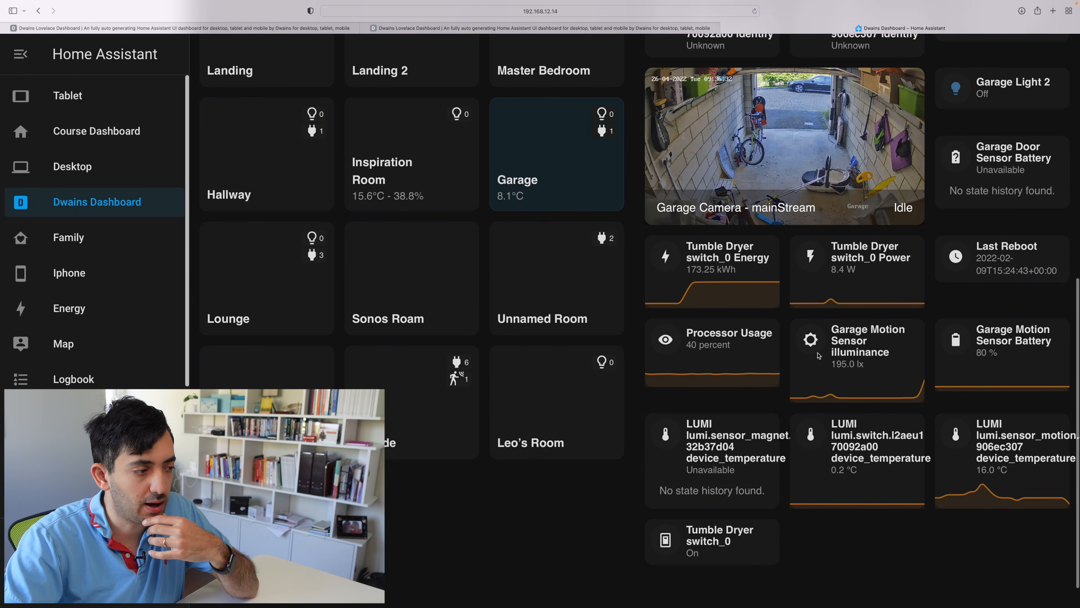
# - Browse the Binary Sensor, Sensor, Climate, Media Player and Remote entities in the dashboard's devices view
pyautogui.click(640, 67)
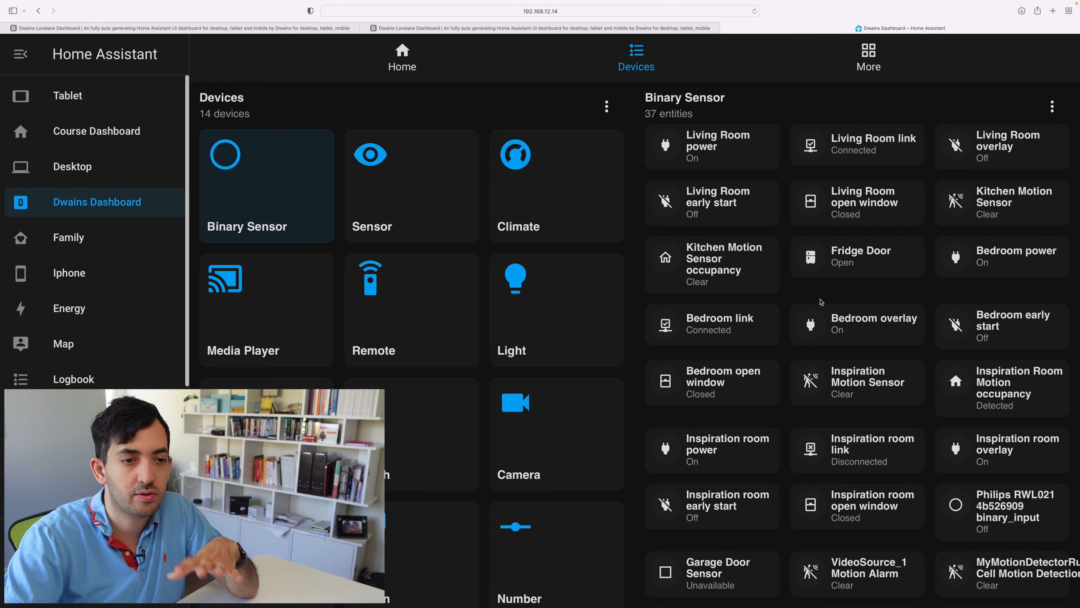
pyautogui.click(407, 212)
pyautogui.click(555, 212)
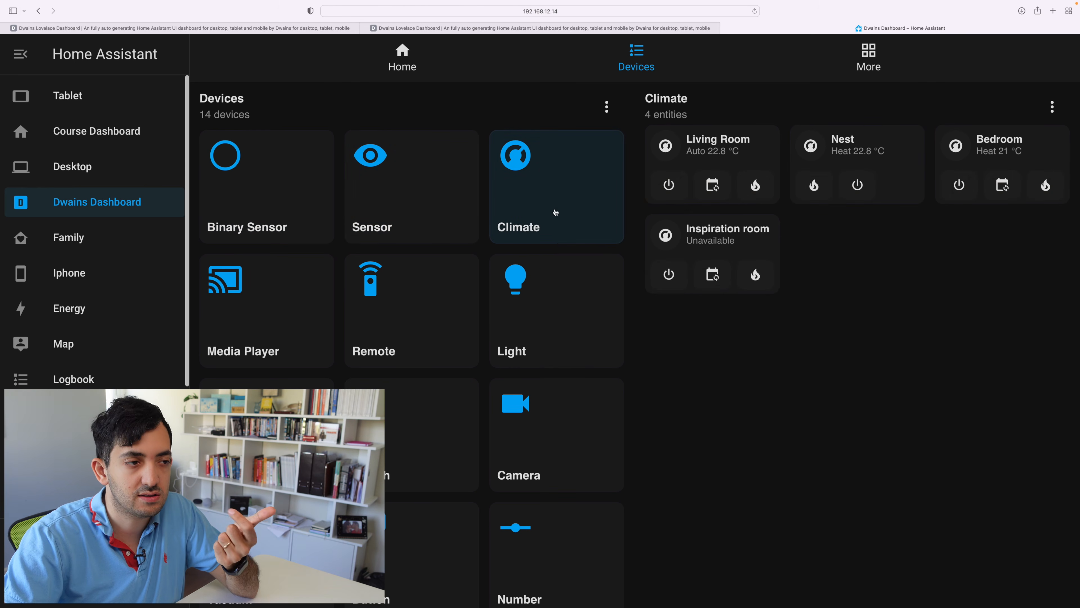
pyautogui.click(256, 305)
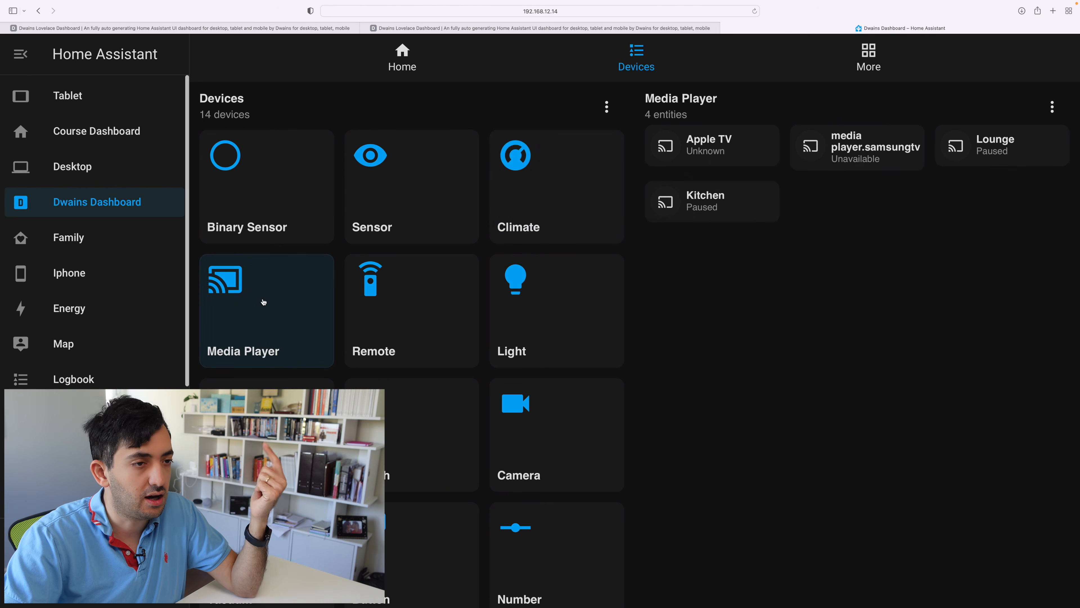
pyautogui.click(400, 299)
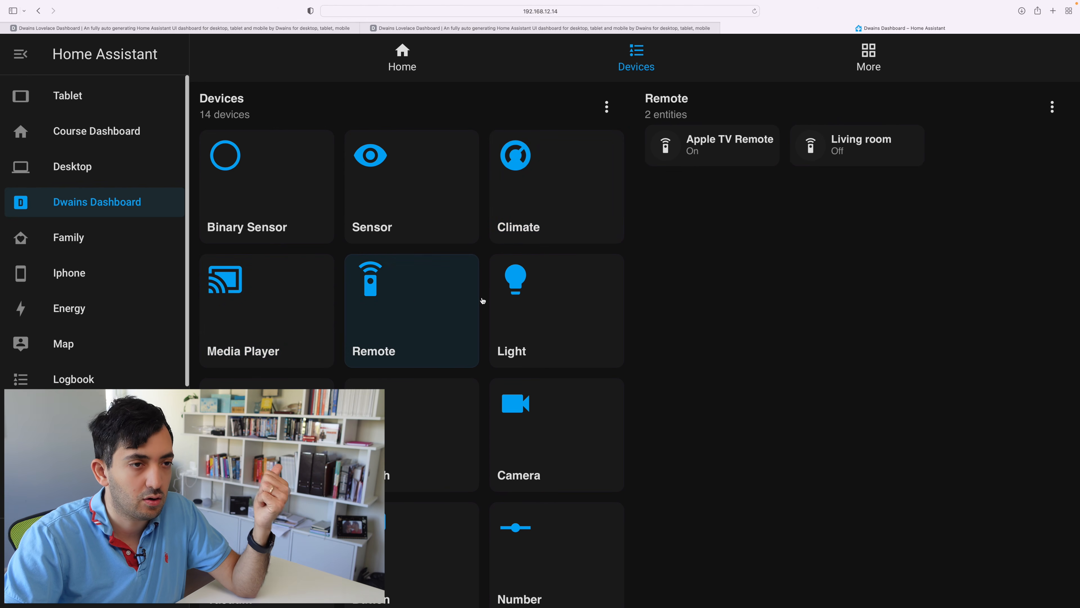
# - View the Light entities and look through all the Camera feeds in the devices view
pyautogui.click(544, 345)
pyautogui.scroll(-1, 545, 345)
pyautogui.scroll(-2, 544, 345)
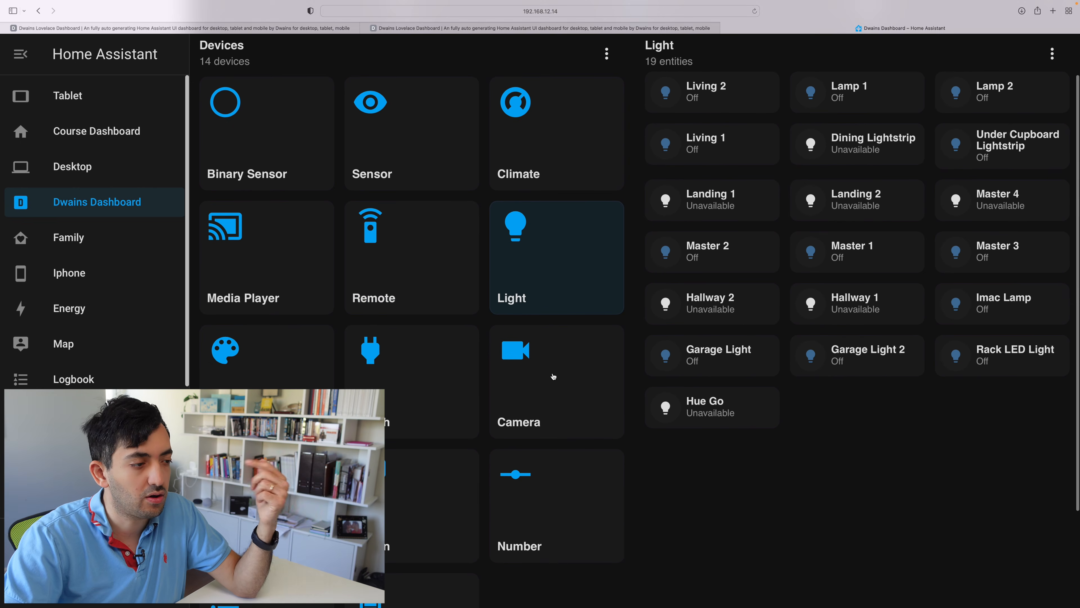
pyautogui.click(554, 374)
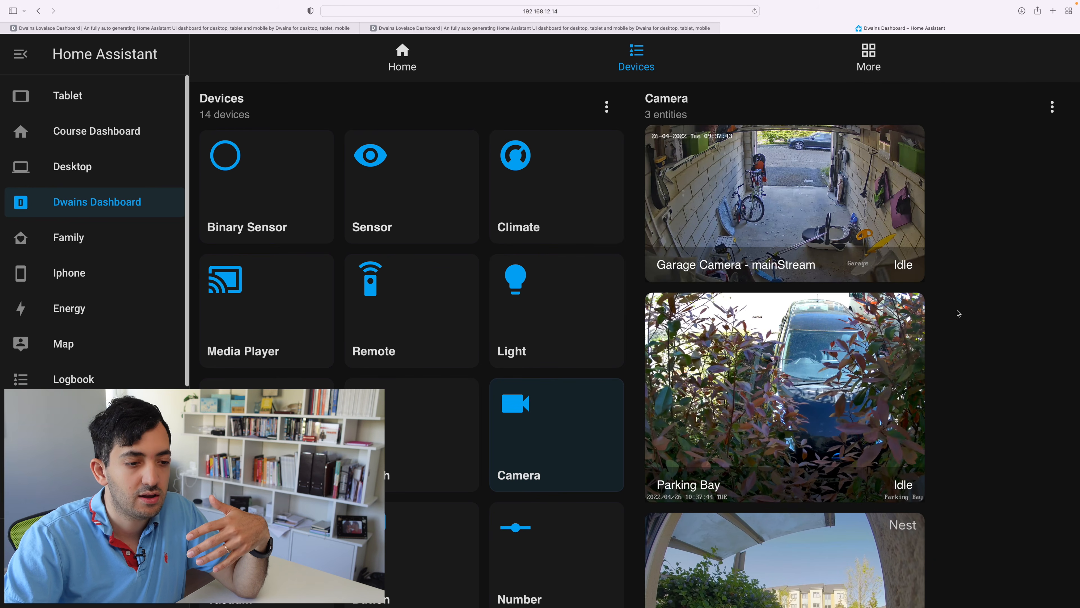
pyautogui.scroll(-5, 958, 313)
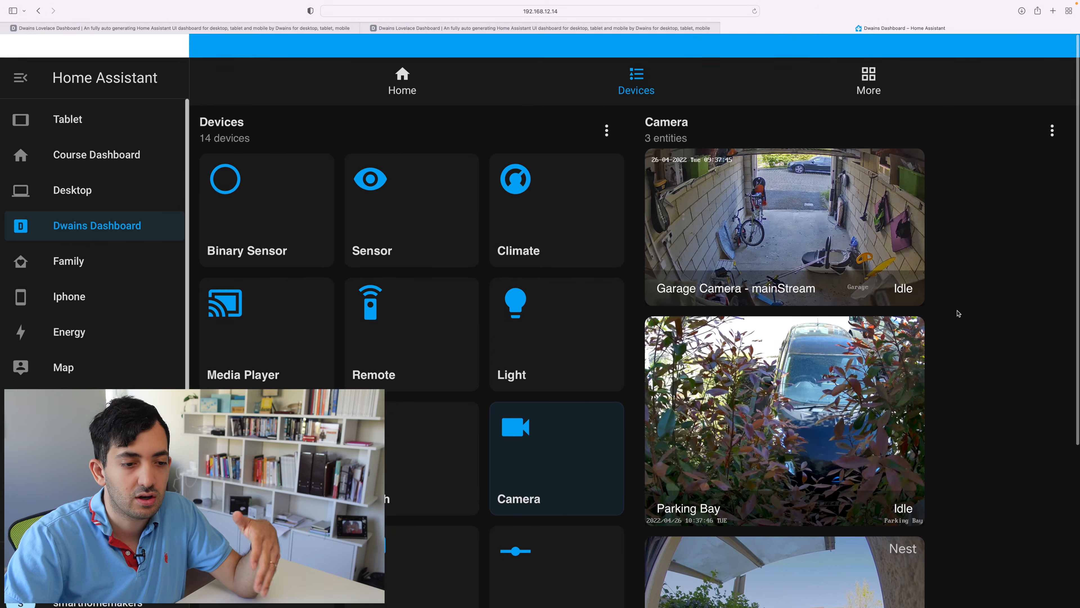
pyautogui.scroll(-3, 518, 366)
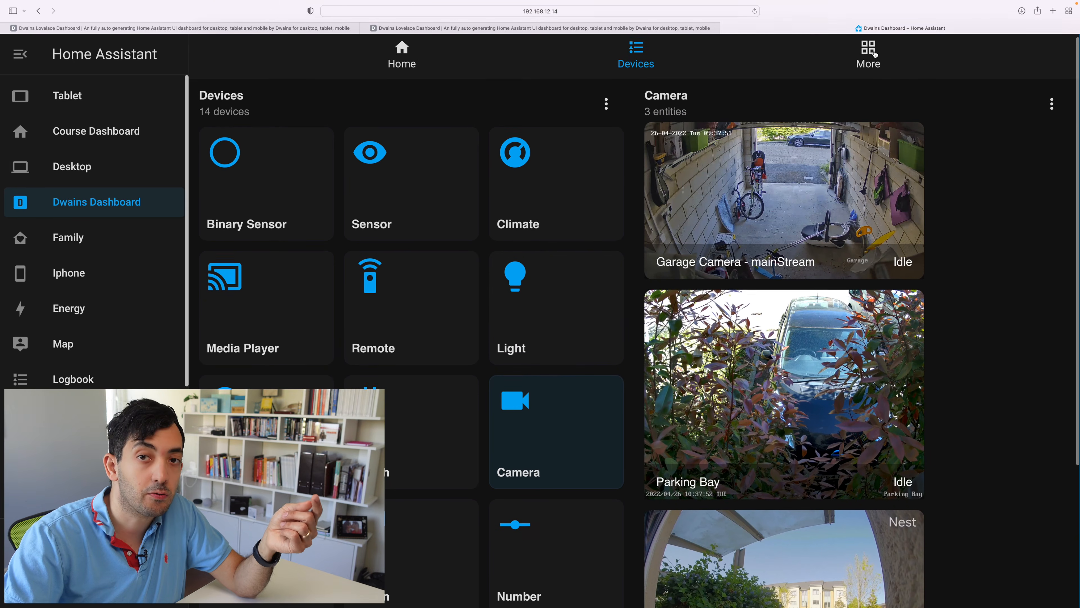
# - Start a new more page from a Dwains Dashboard Blueprint and view the linked blueprint repository on GitHub
pyautogui.click(874, 53)
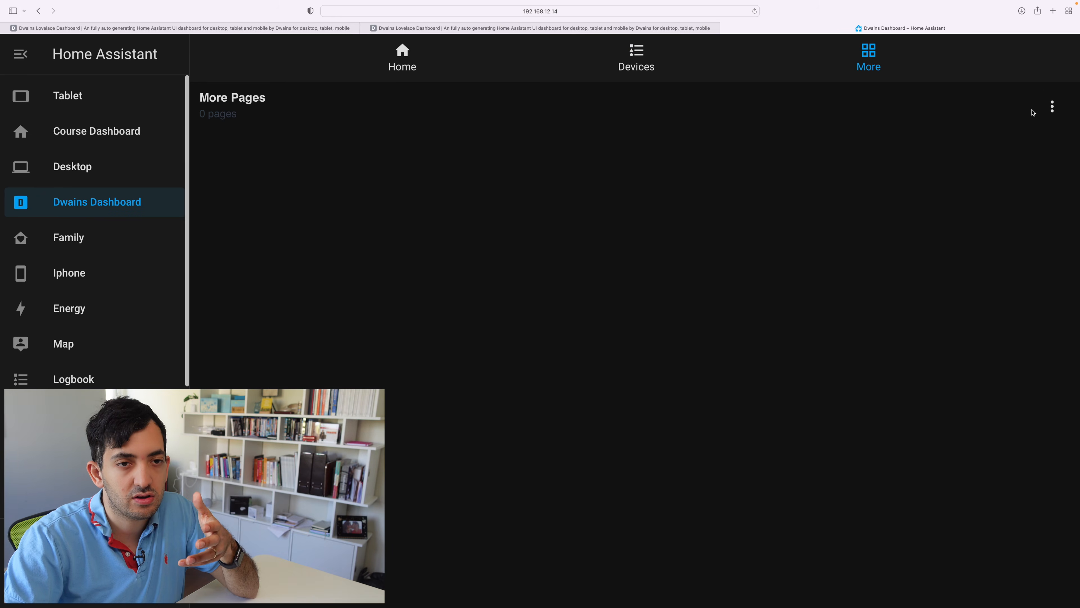
pyautogui.click(1041, 108)
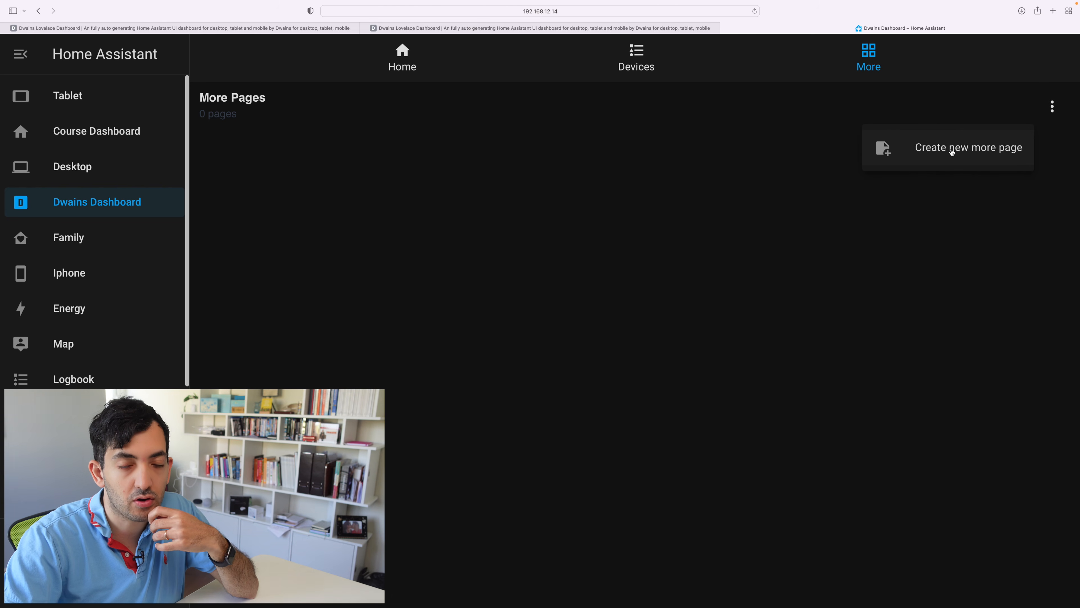
pyautogui.click(922, 151)
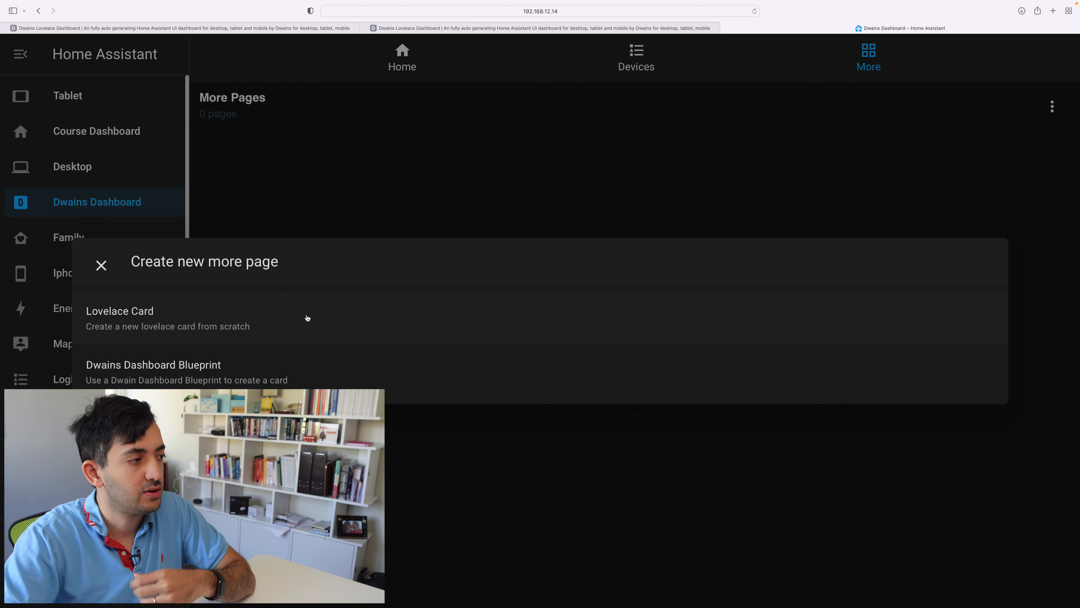
pyautogui.click(237, 374)
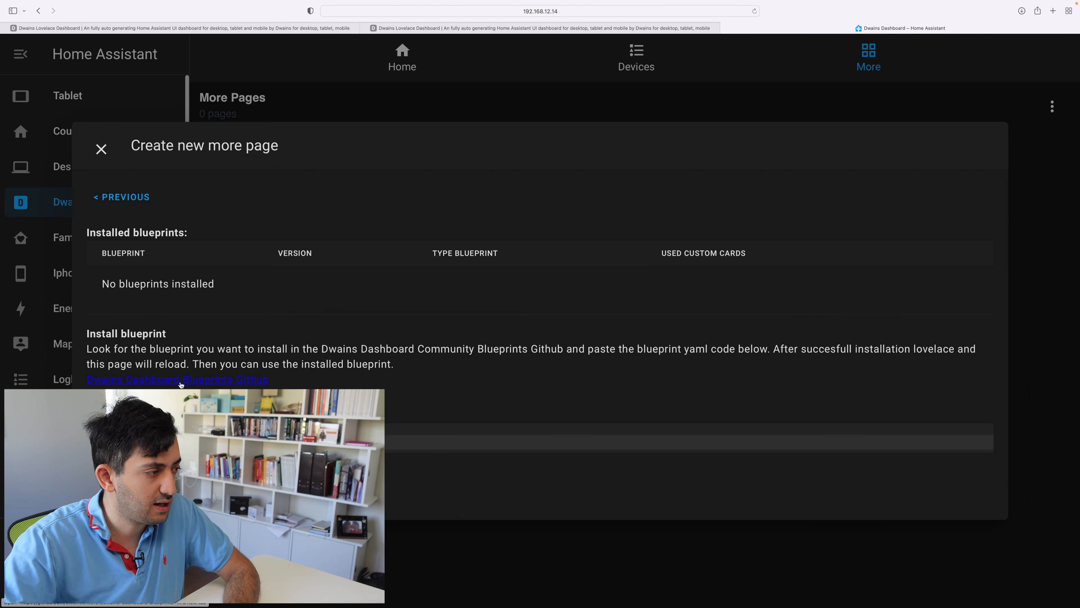
pyautogui.click(189, 384)
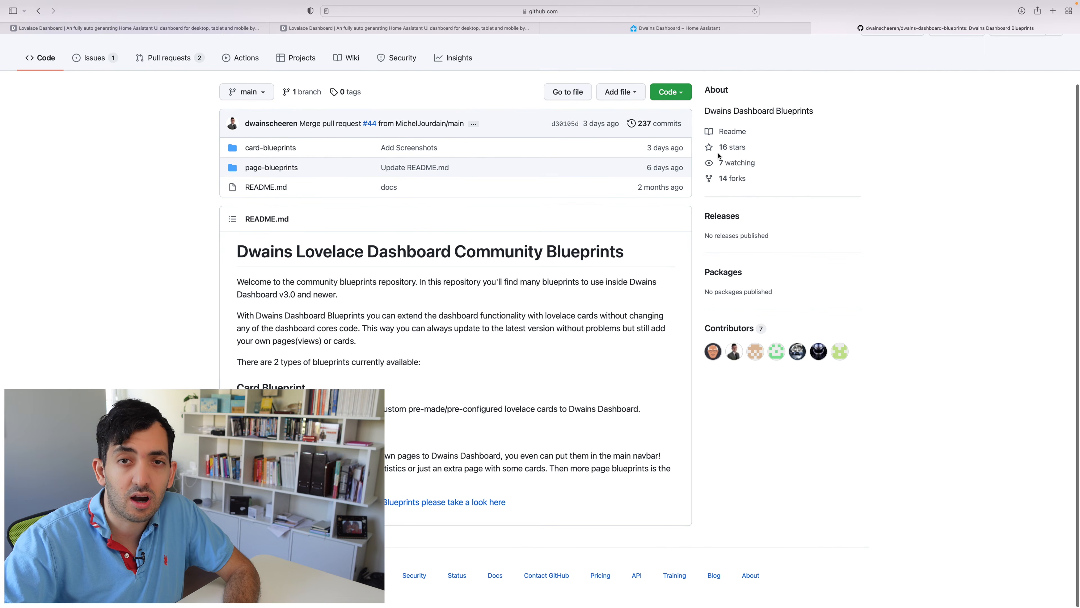
# - Browse the Lovelace card types available for a new more page and search them for "mush"
pyautogui.moveTo(720, 43)
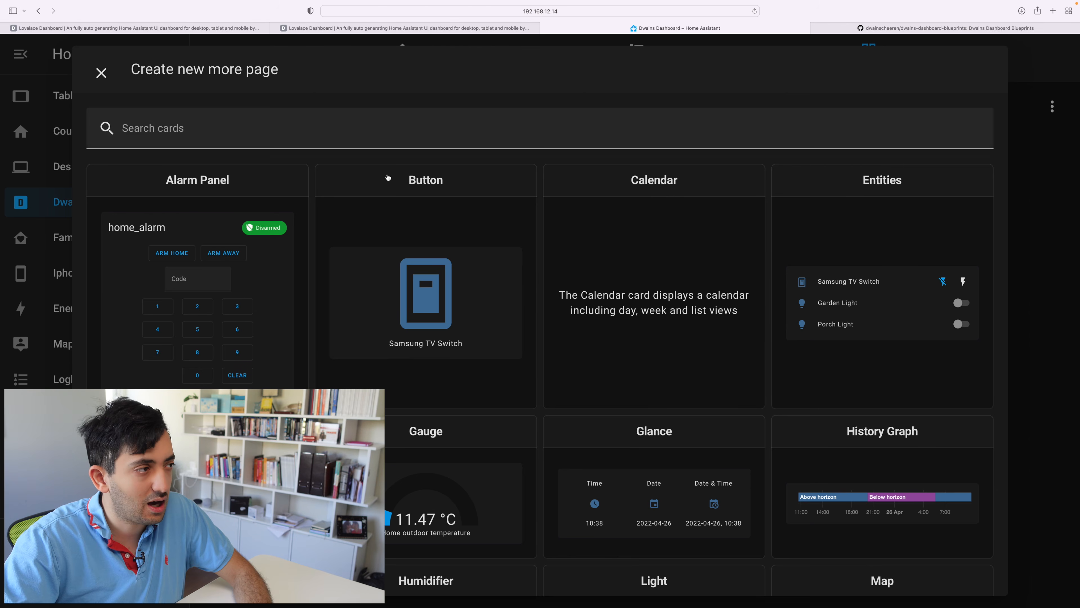
pyautogui.scroll(-5, 614, 255)
pyautogui.scroll(4, 615, 255)
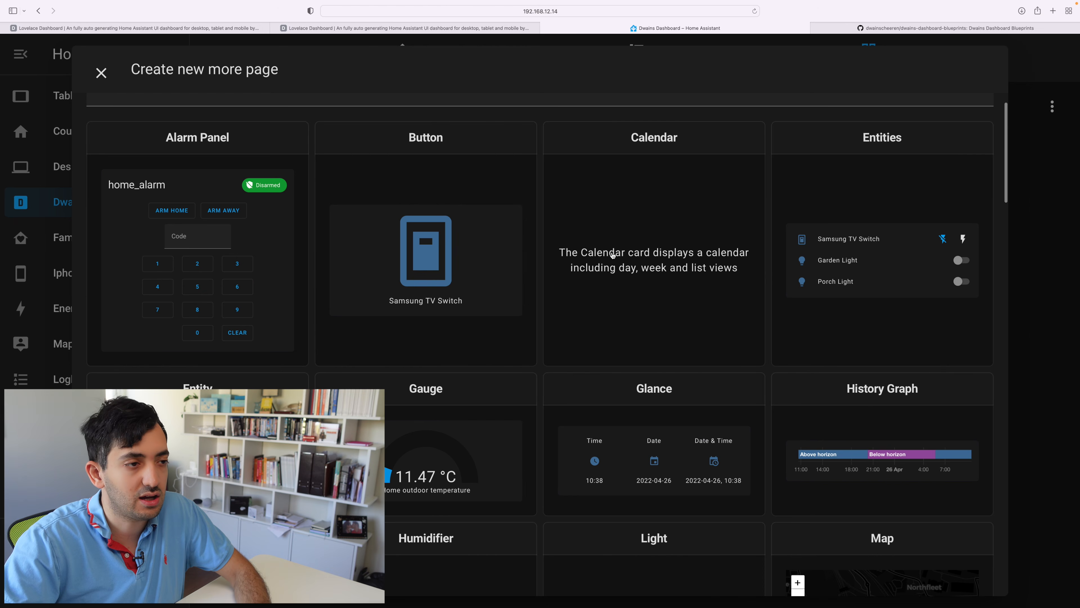
pyautogui.scroll(-6, 827, 203)
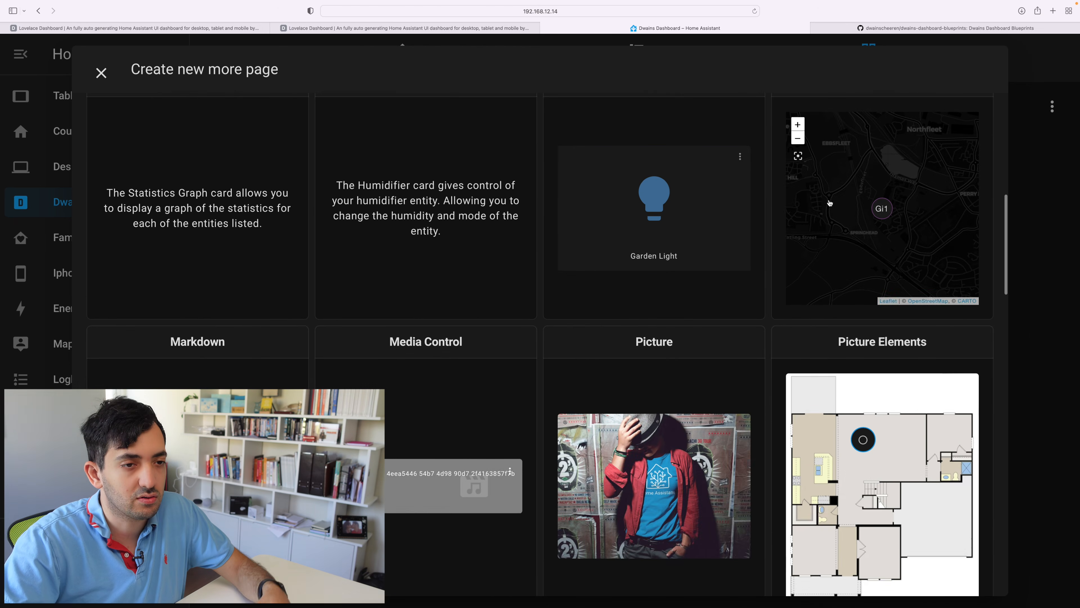
pyautogui.scroll(8, 826, 202)
pyautogui.click(212, 128)
pyautogui.write('mush')
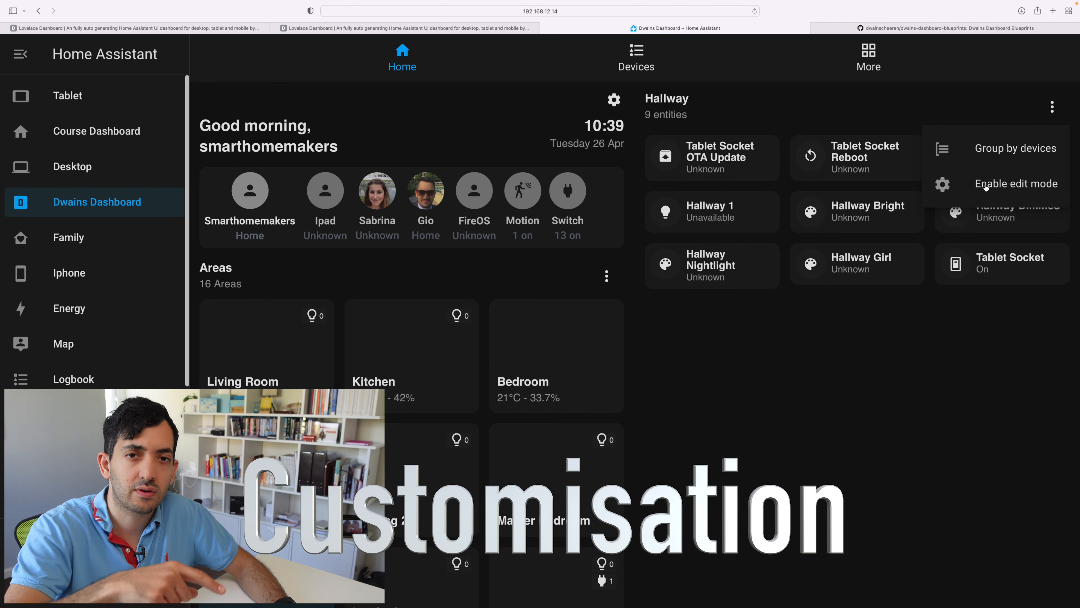
# - Enable edit mode for the Hallway area
pyautogui.click(1050, 107)
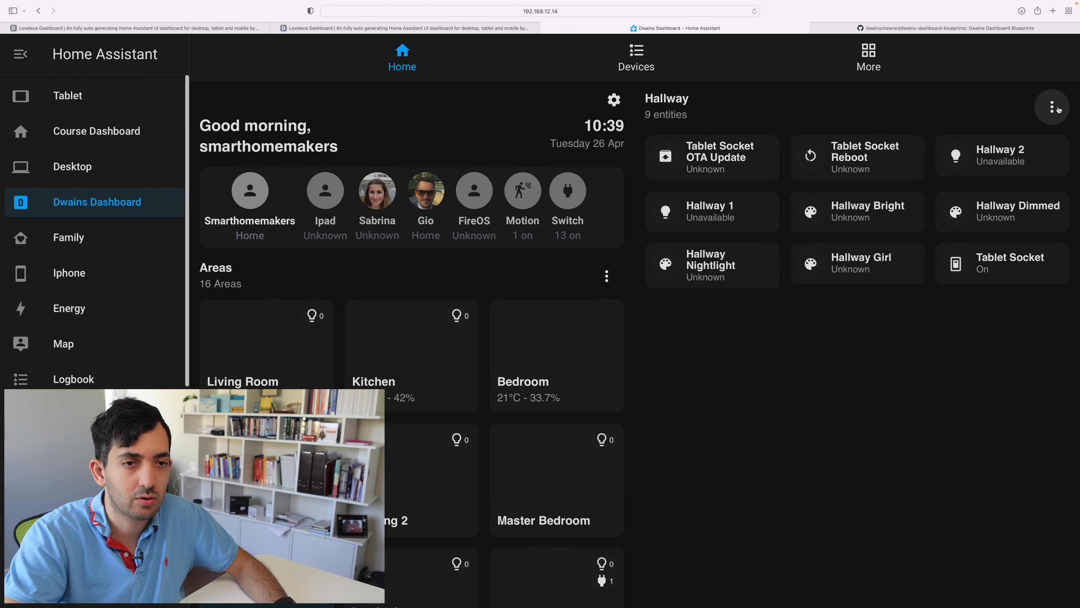
pyautogui.click(1051, 106)
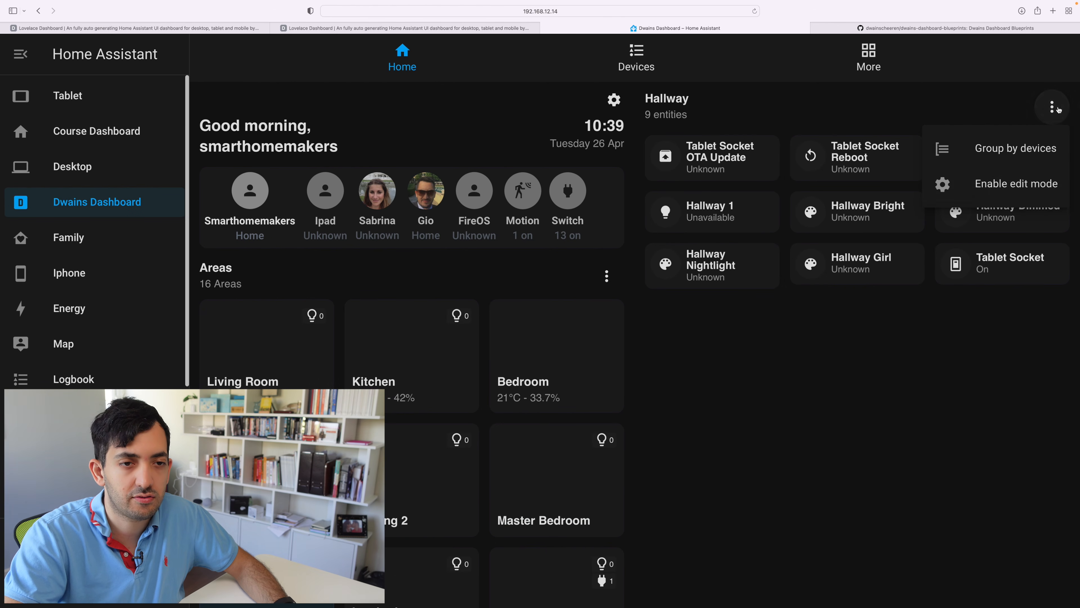
pyautogui.click(1008, 187)
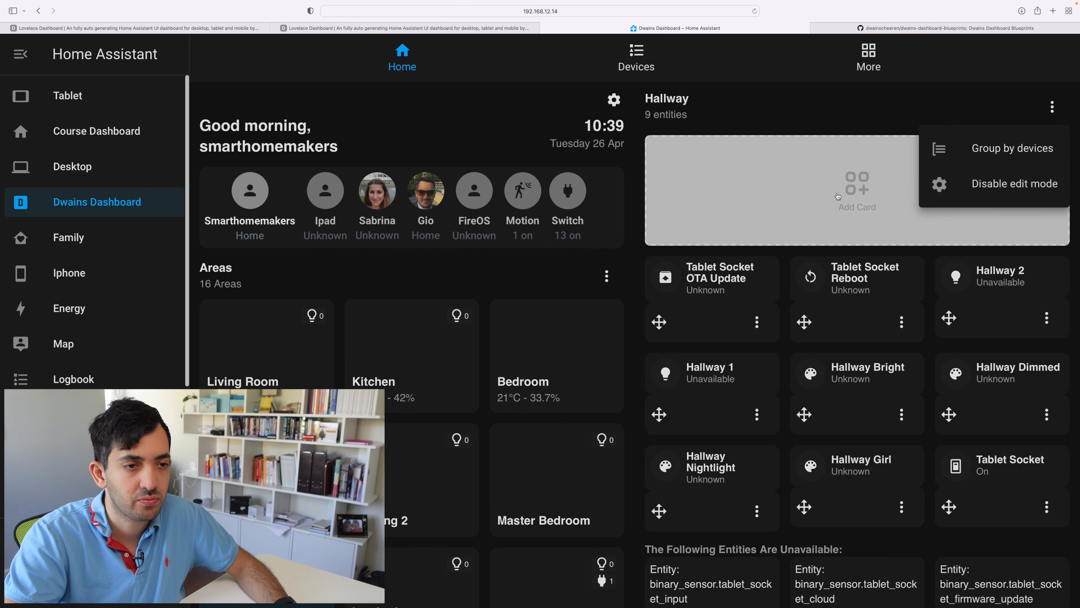
# - Start adding a Lovelace card with image and camera options to Hallway and review its row and column span settings
pyautogui.click(858, 183)
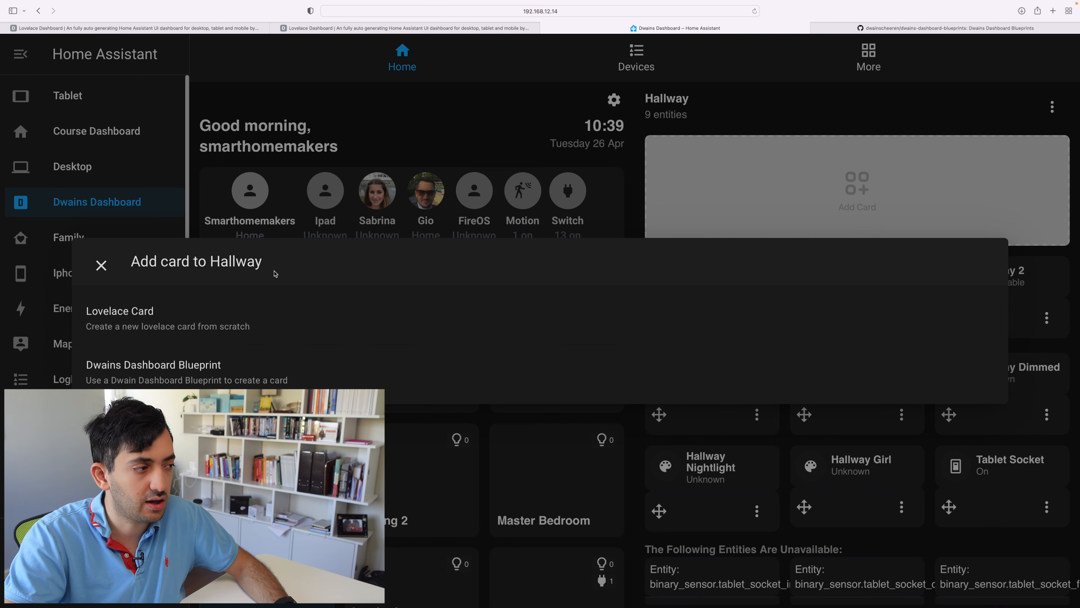
pyautogui.click(233, 325)
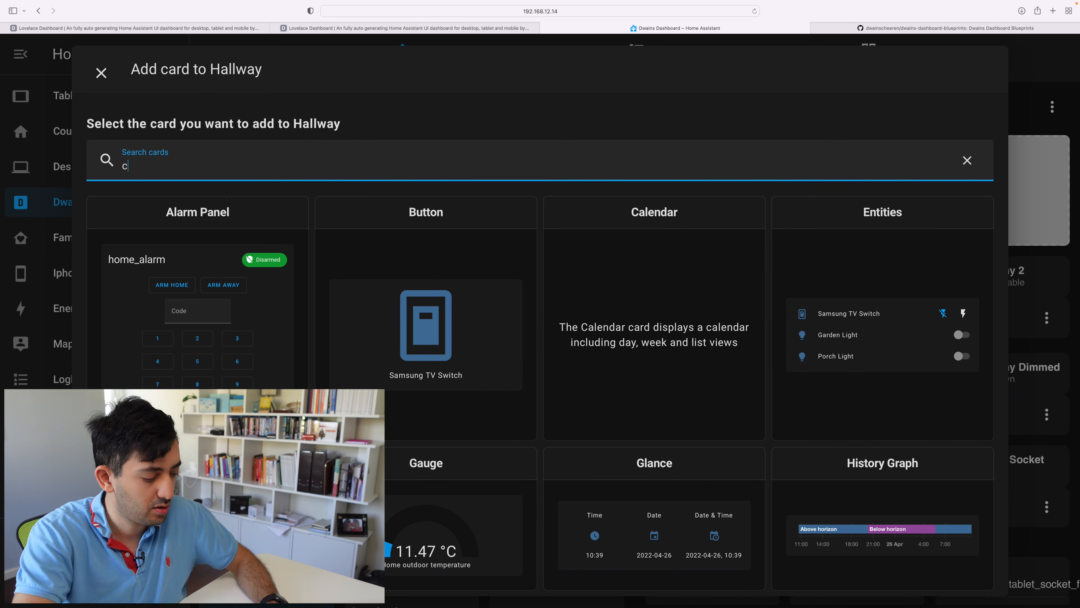
pyautogui.click(425, 324)
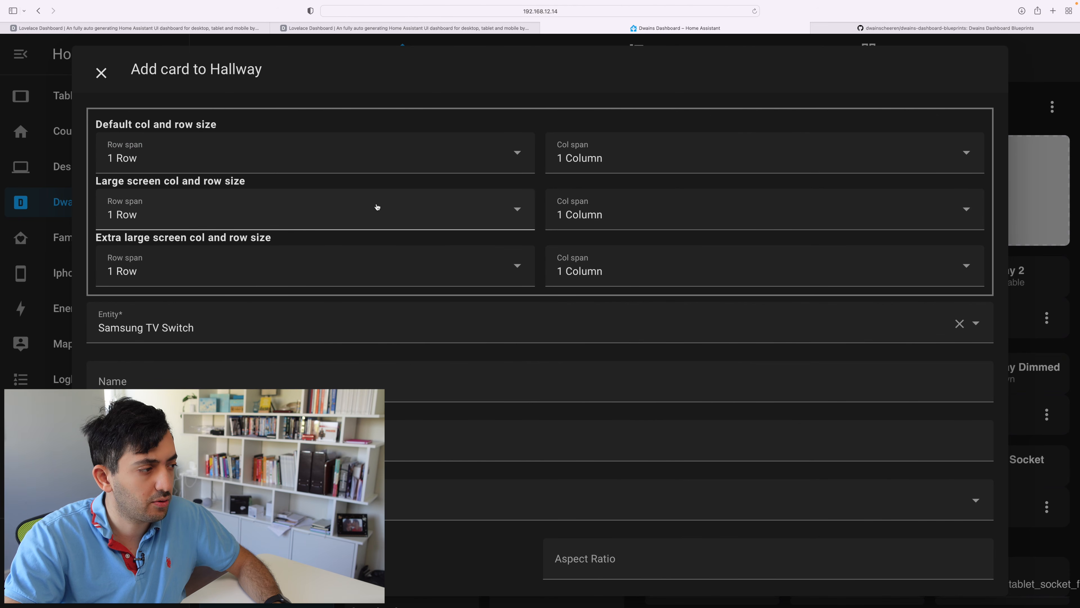
pyautogui.scroll(-4, 376, 207)
pyautogui.scroll(4, 377, 207)
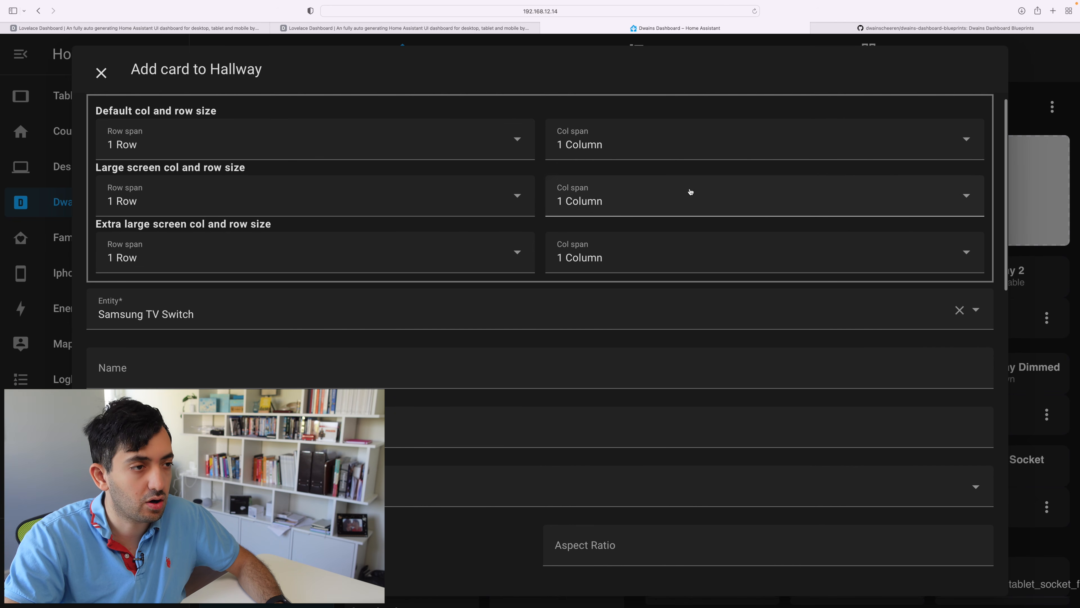
# - Set the new Hallway card's camera entity to Front Door with the live camera view and submit the card
pyautogui.scroll(-4, 244, 227)
pyautogui.scroll(-1, 391, 260)
pyautogui.click(374, 258)
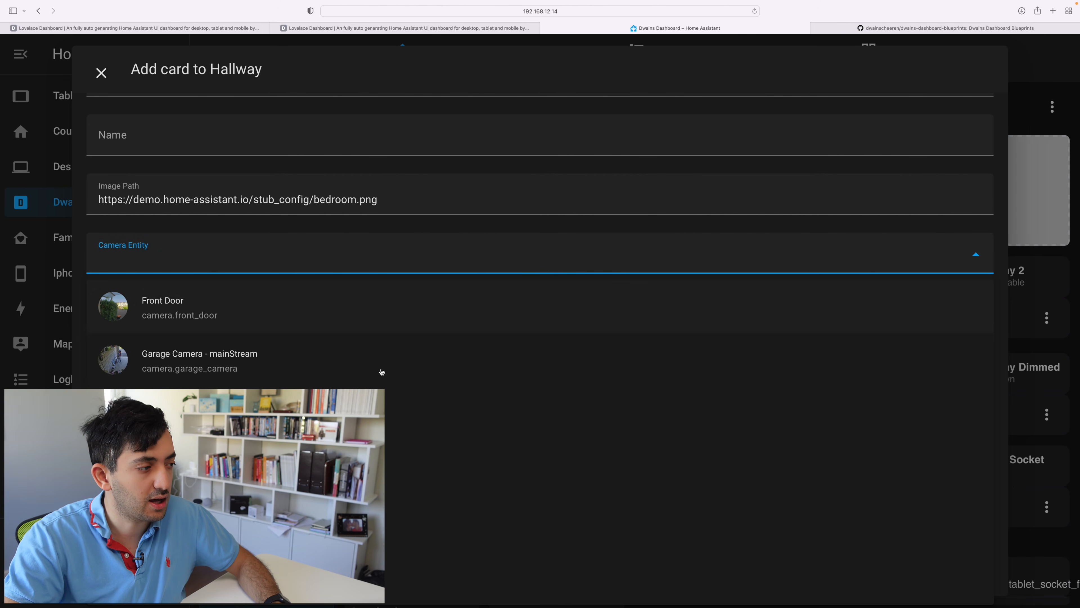
pyautogui.click(344, 313)
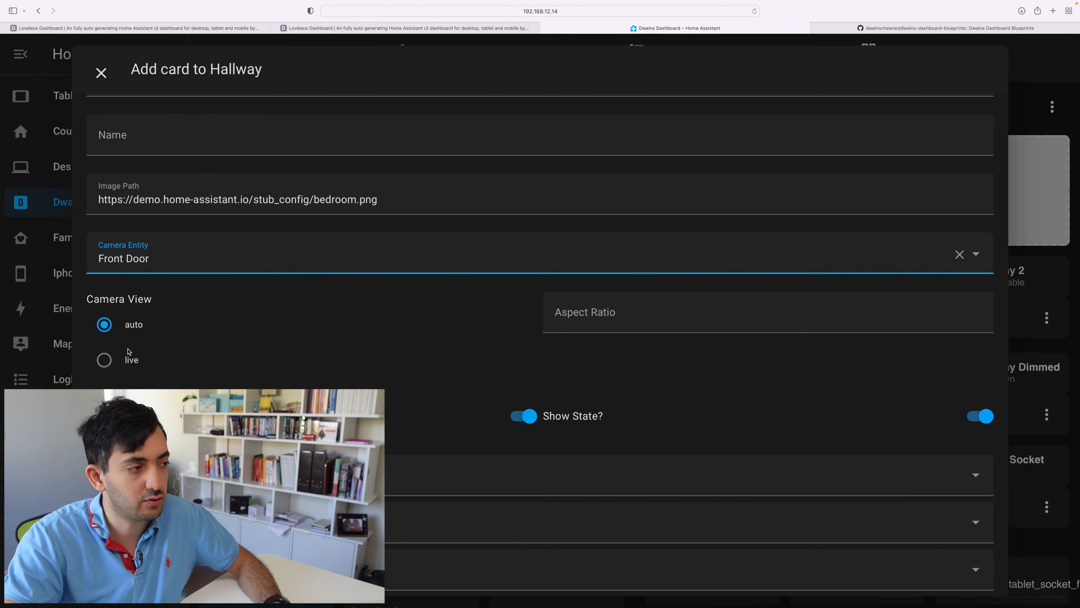
pyautogui.click(112, 362)
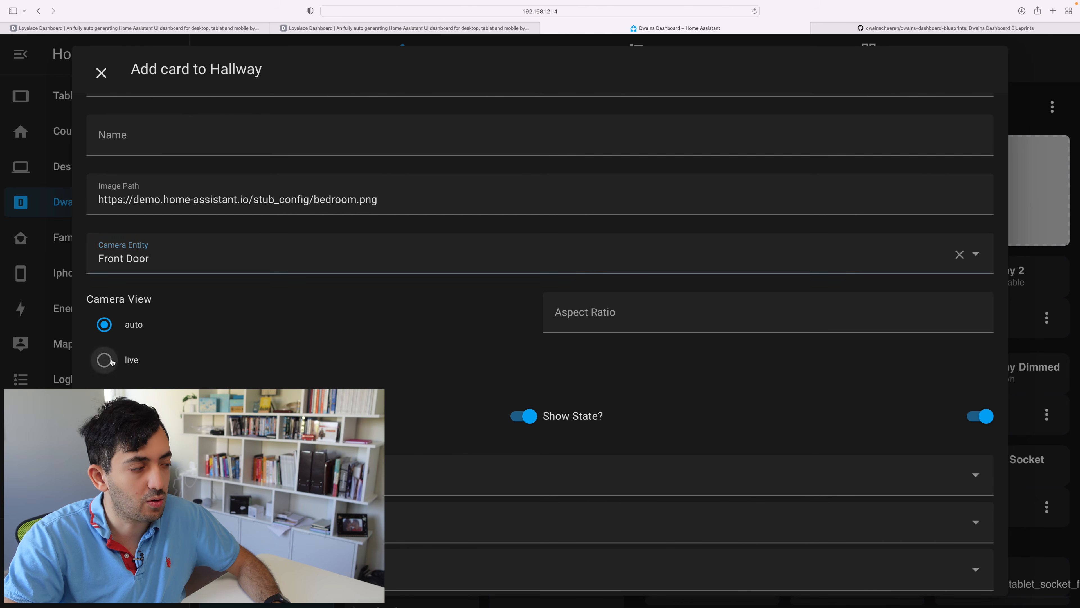
pyautogui.scroll(-6, 646, 315)
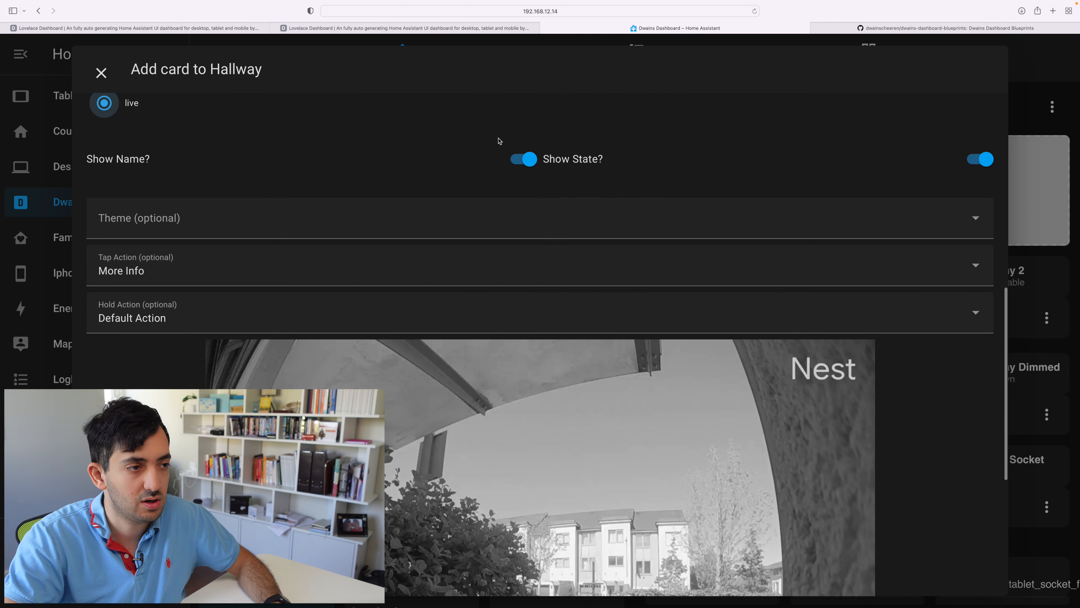
pyautogui.scroll(-7, 974, 166)
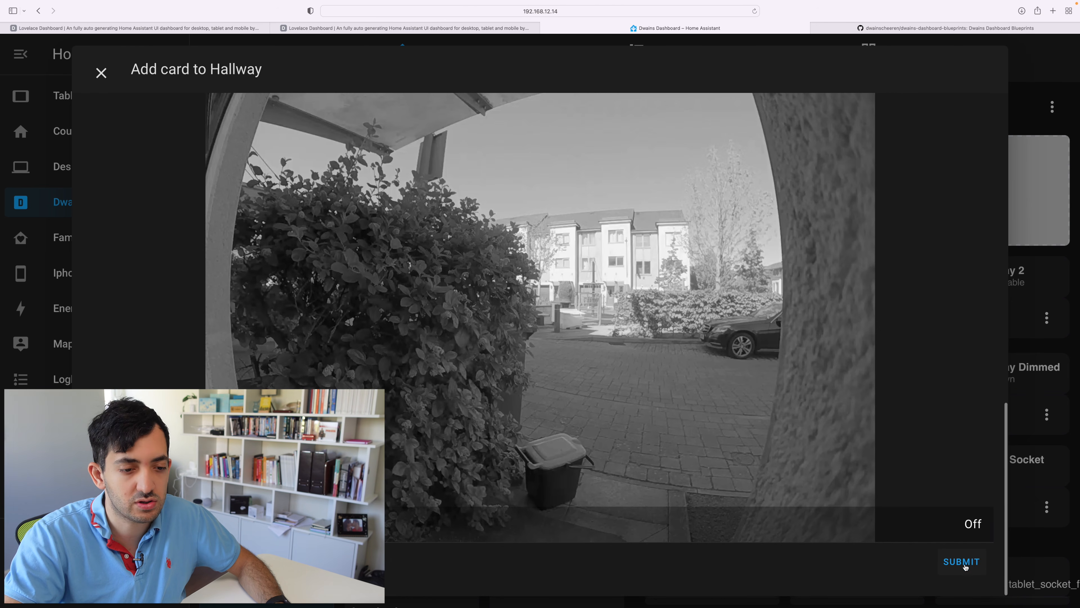
pyautogui.click(963, 562)
# - Change the Hallway camera card's entity from Samsung TV Switch to Front Door, searching for "camer", and review its remaining options
pyautogui.click(243, 320)
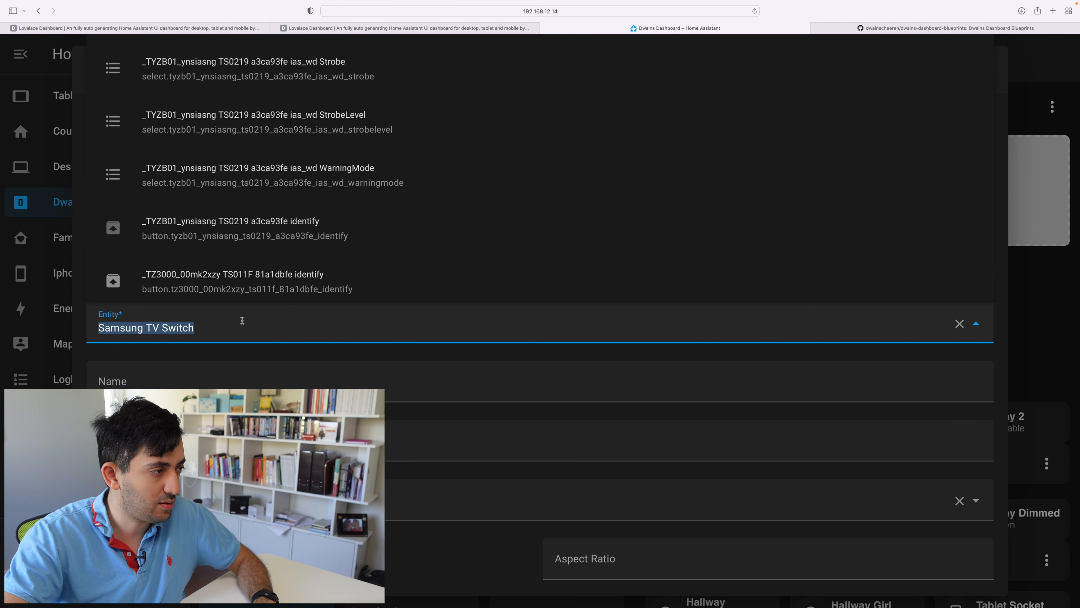
pyautogui.write('camer')
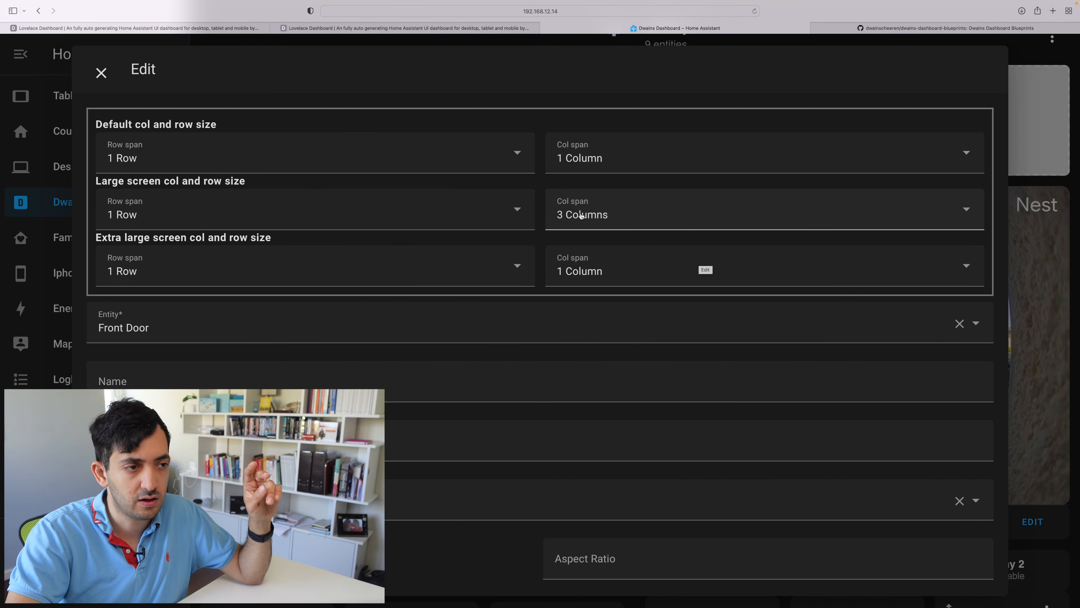
pyautogui.scroll(-10, 921, 509)
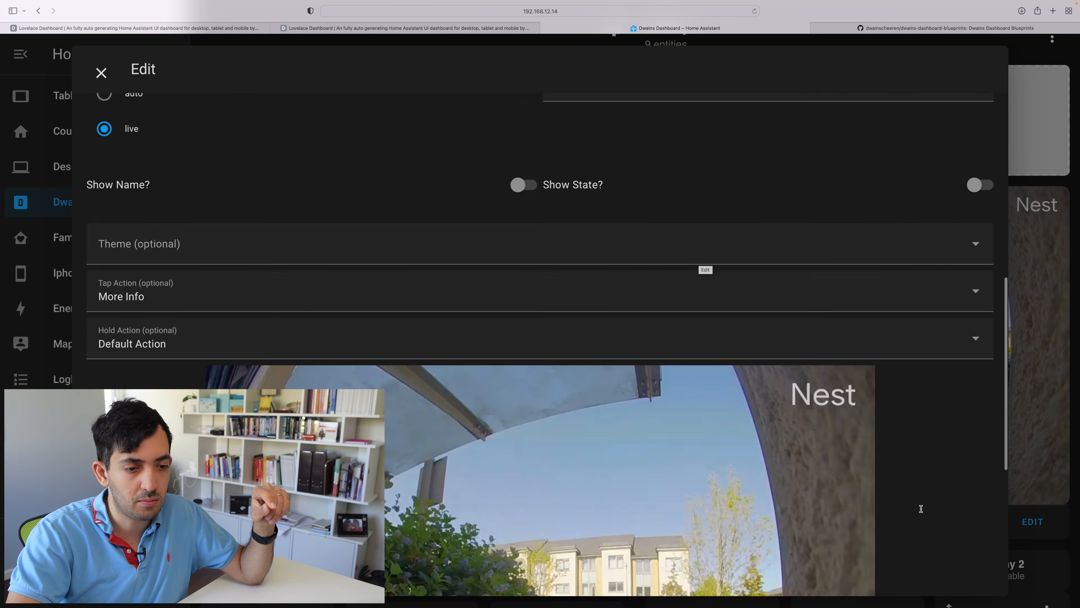
# - Submit the Hallway camera card's changes and view the live Front Door picture among the area's entities
pyautogui.scroll(-5, 918, 509)
pyautogui.click(963, 568)
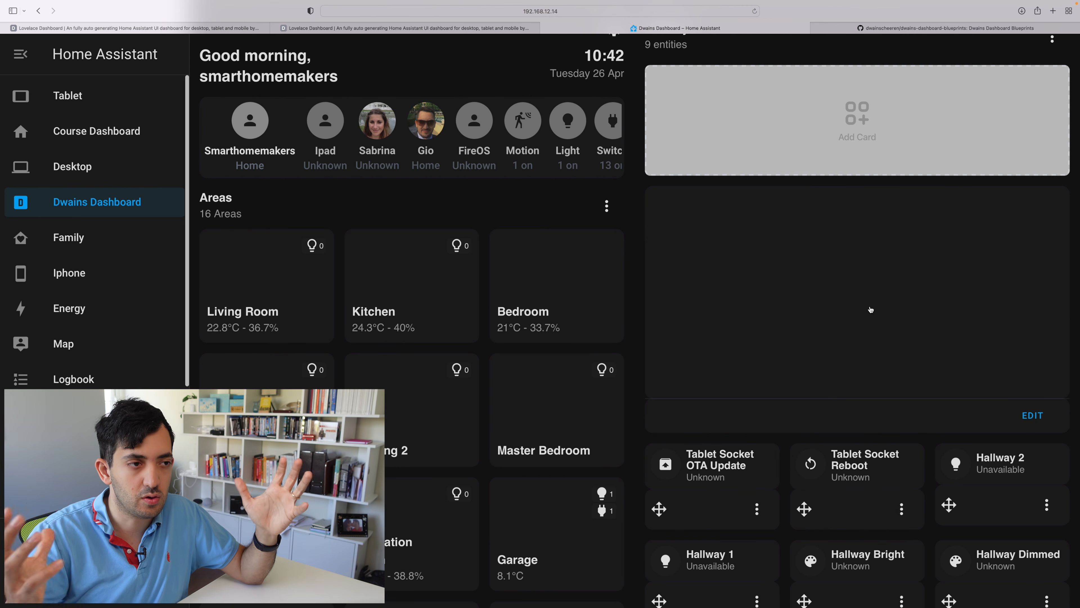
pyautogui.scroll(3, 871, 310)
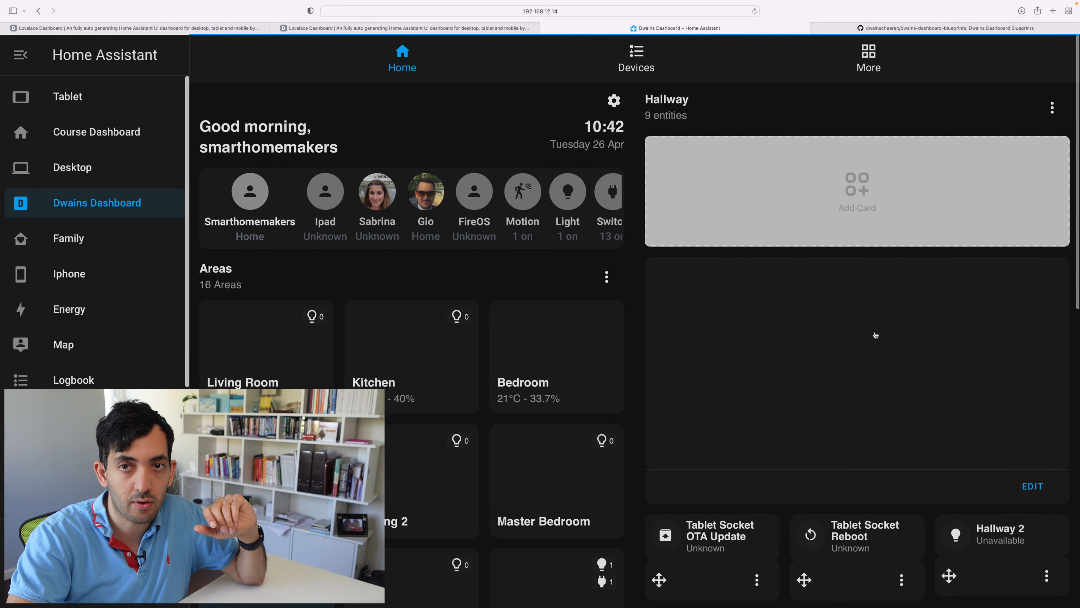
pyautogui.scroll(-2, 928, 269)
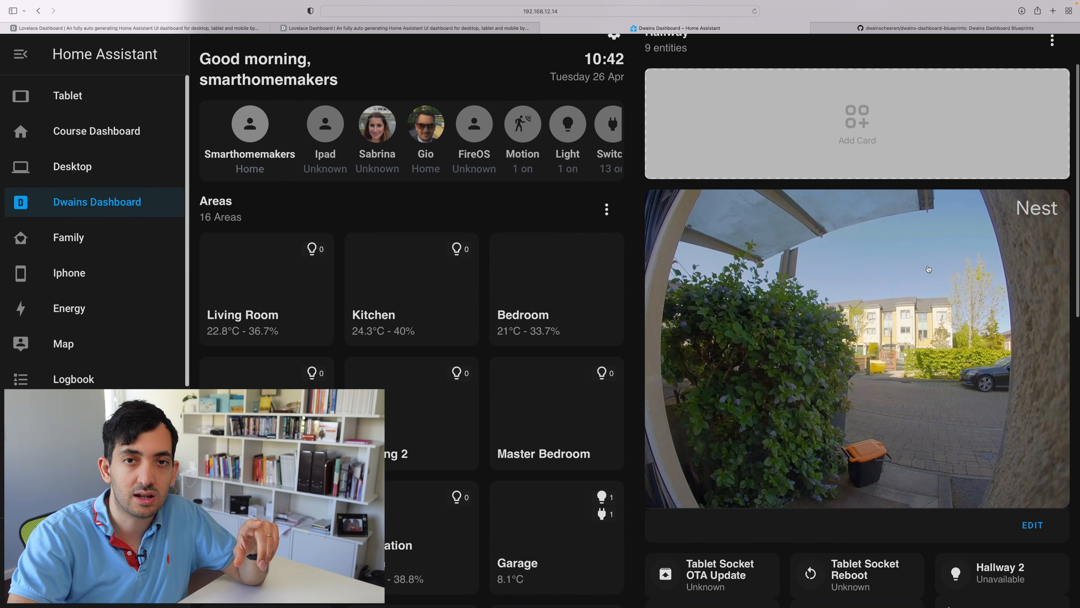
pyautogui.scroll(-5, 928, 269)
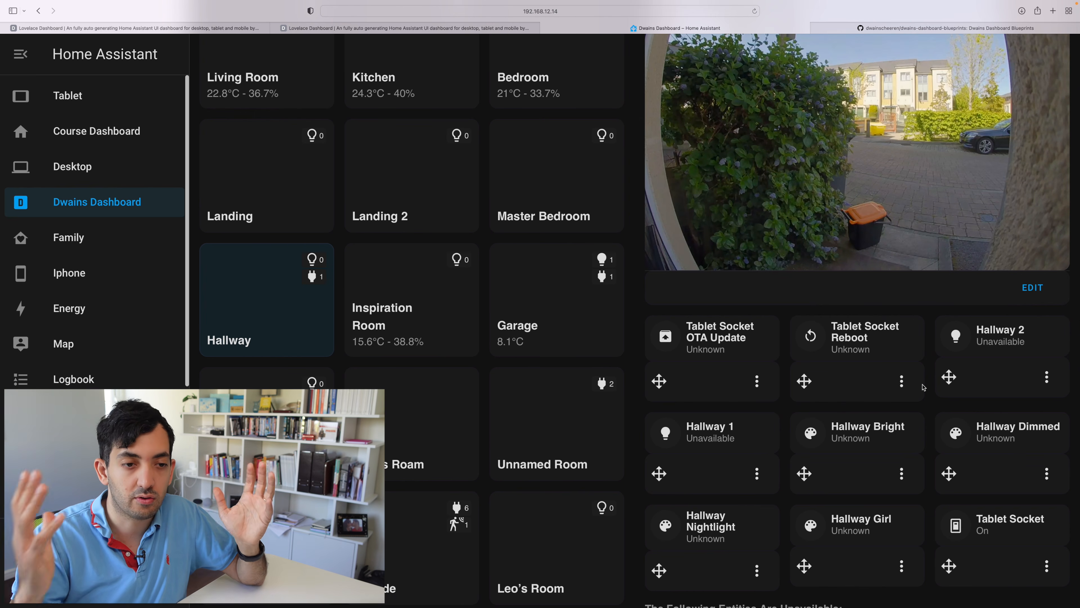
# - Set the Hallway camera card's large-screen column span to 2 Columns and submit the change
pyautogui.click(1037, 297)
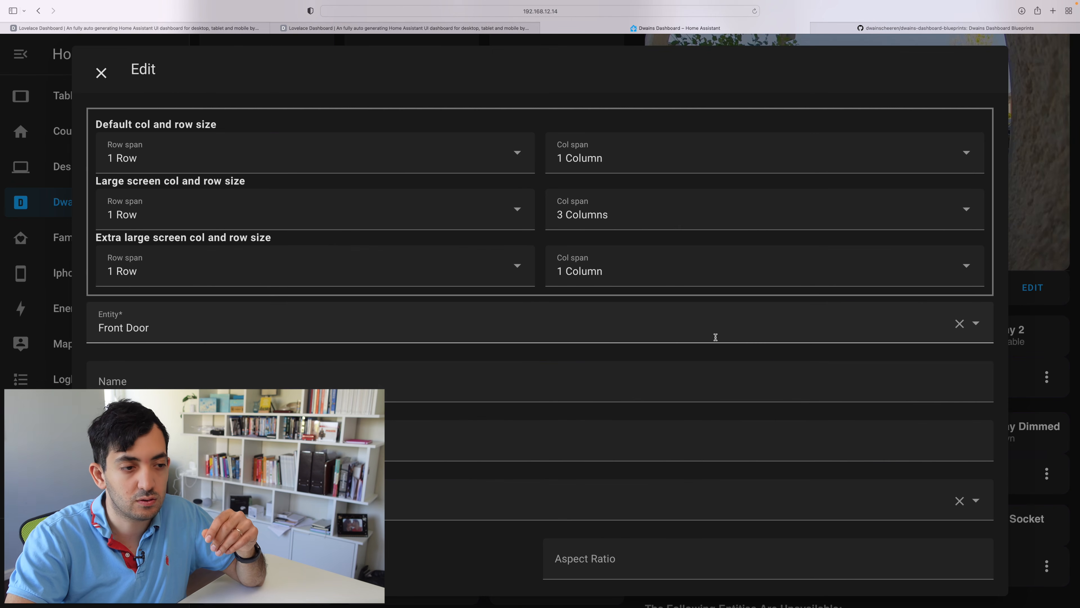
pyautogui.click(627, 215)
pyautogui.click(587, 288)
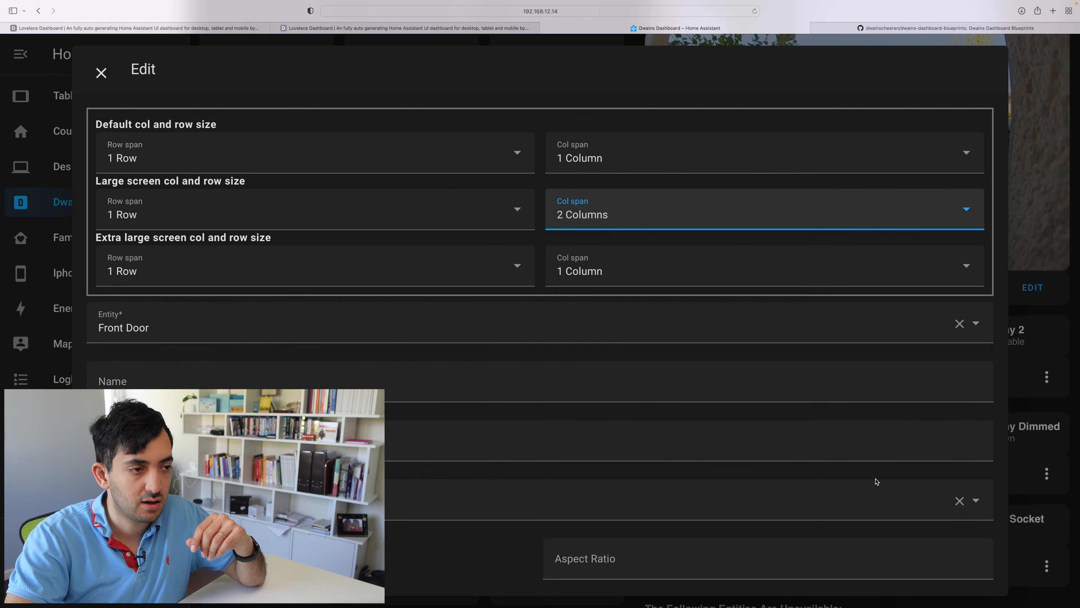
pyautogui.scroll(-15, 875, 480)
pyautogui.click(961, 557)
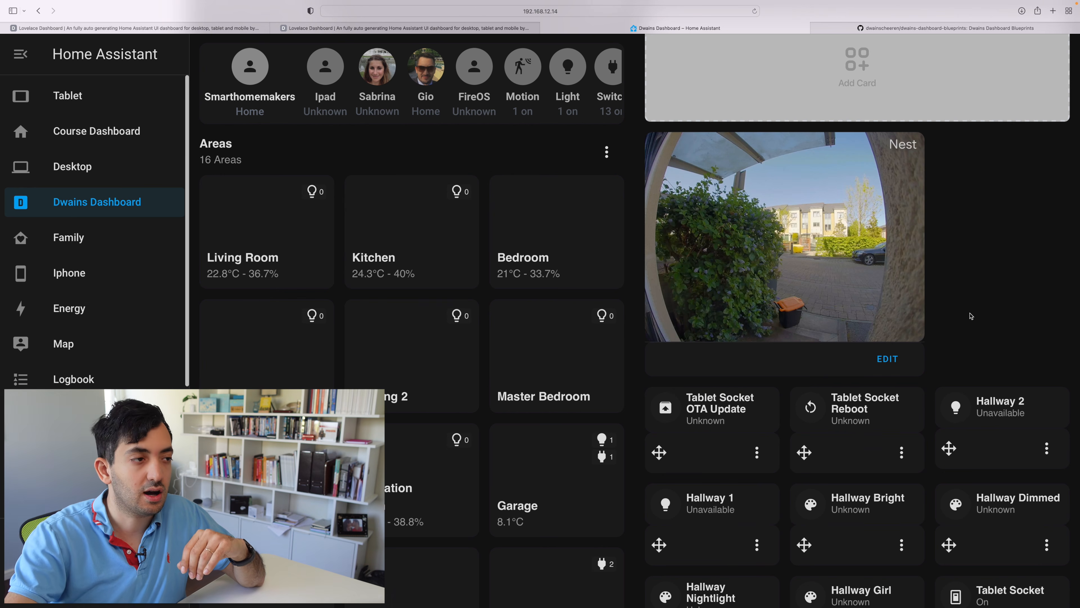
# - Disable edit mode for the Hallway area
pyautogui.scroll(4, 971, 315)
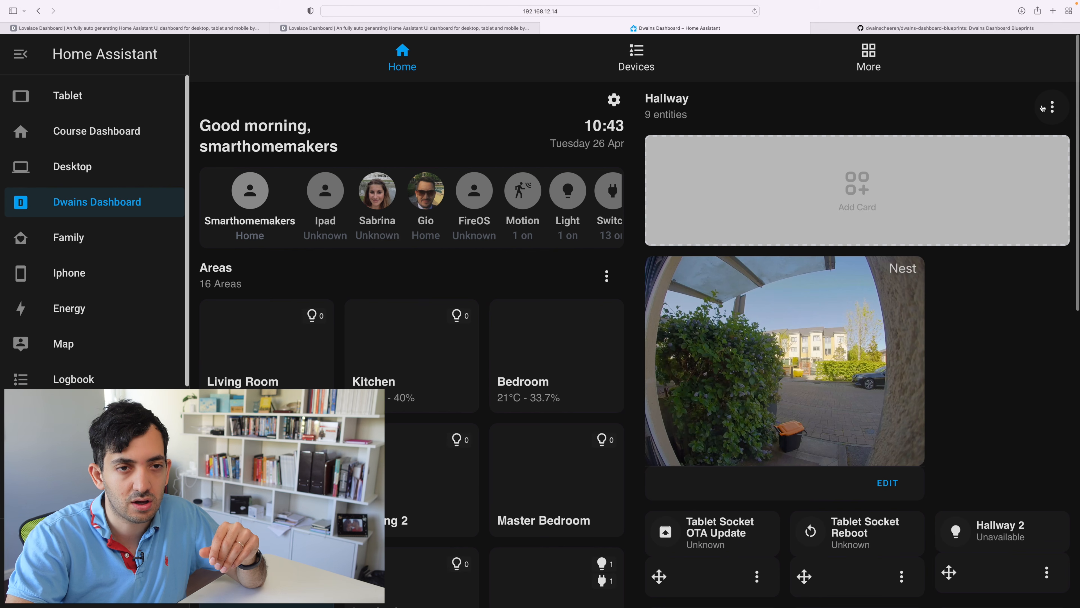
pyautogui.click(1052, 106)
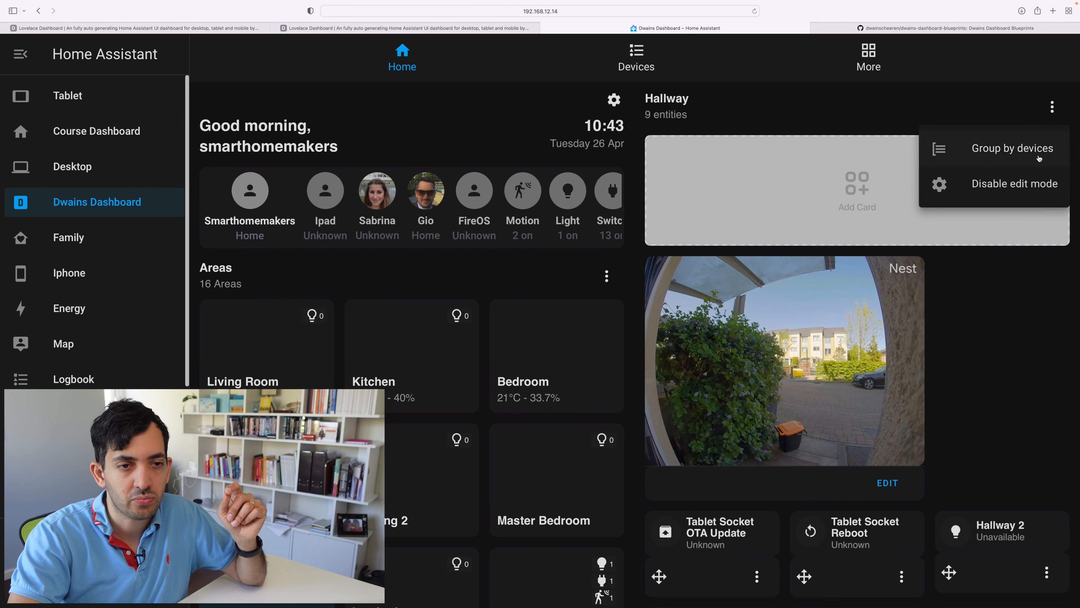
pyautogui.click(1028, 187)
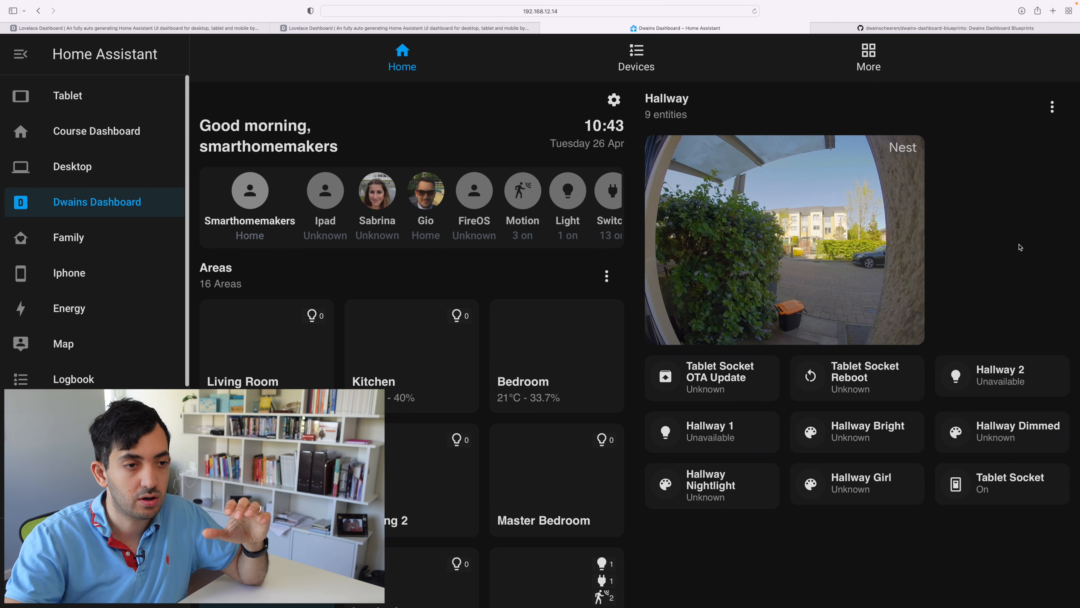
# - Try out Group by devices on the Bedroom area, switching the grouping on and off again
pyautogui.click(1053, 107)
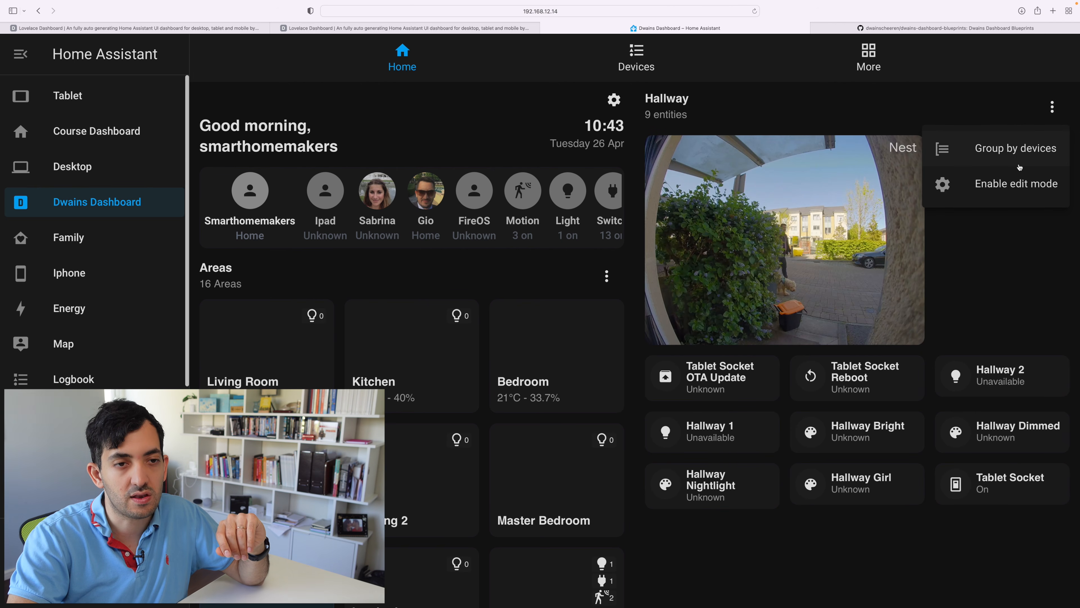
pyautogui.click(1051, 107)
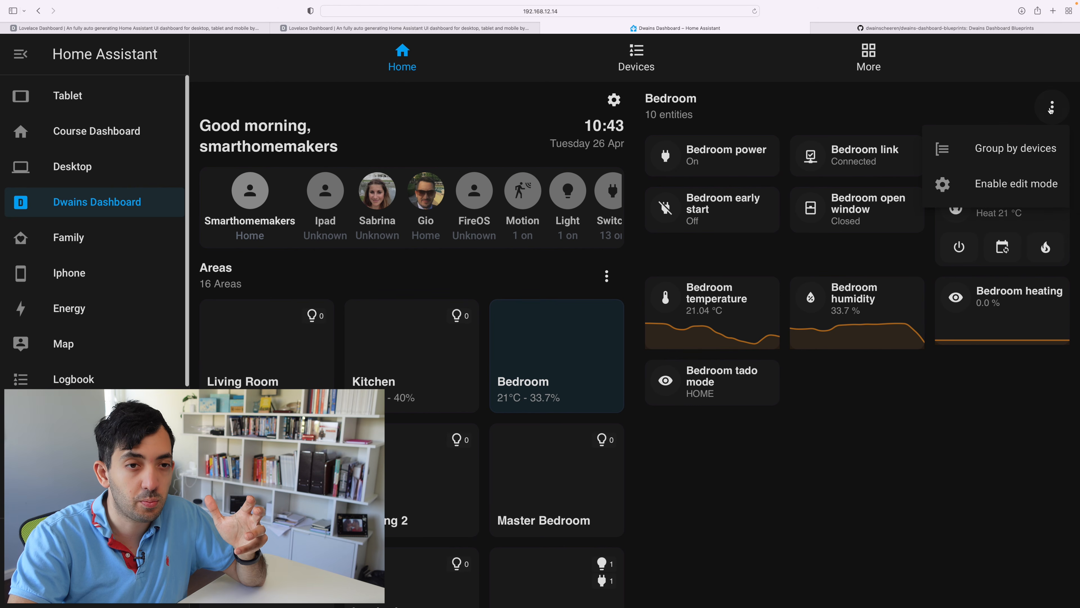
pyautogui.click(1024, 154)
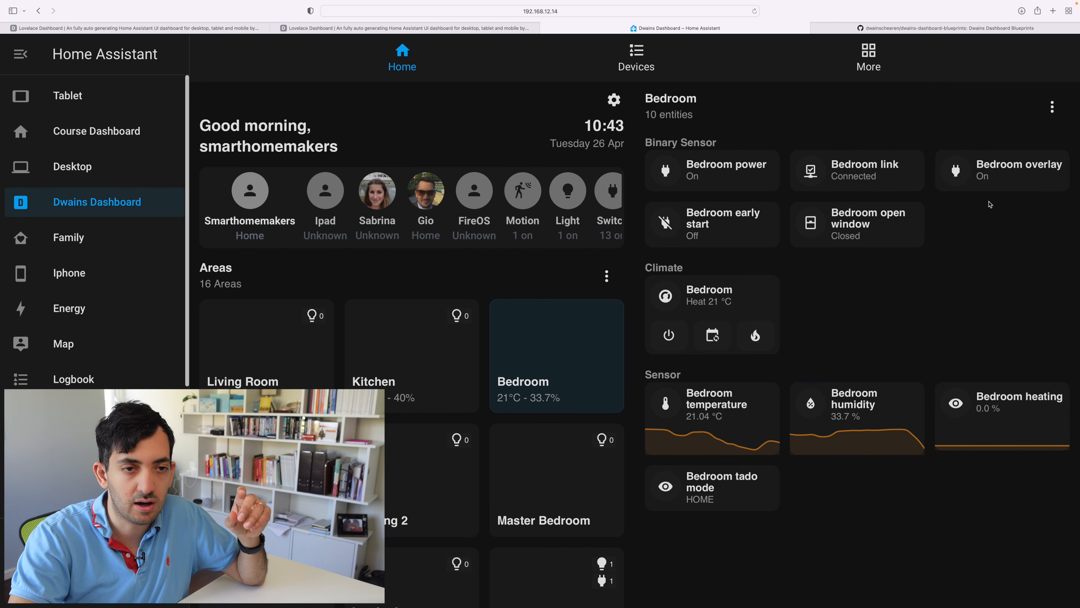
pyautogui.click(1049, 110)
pyautogui.click(957, 149)
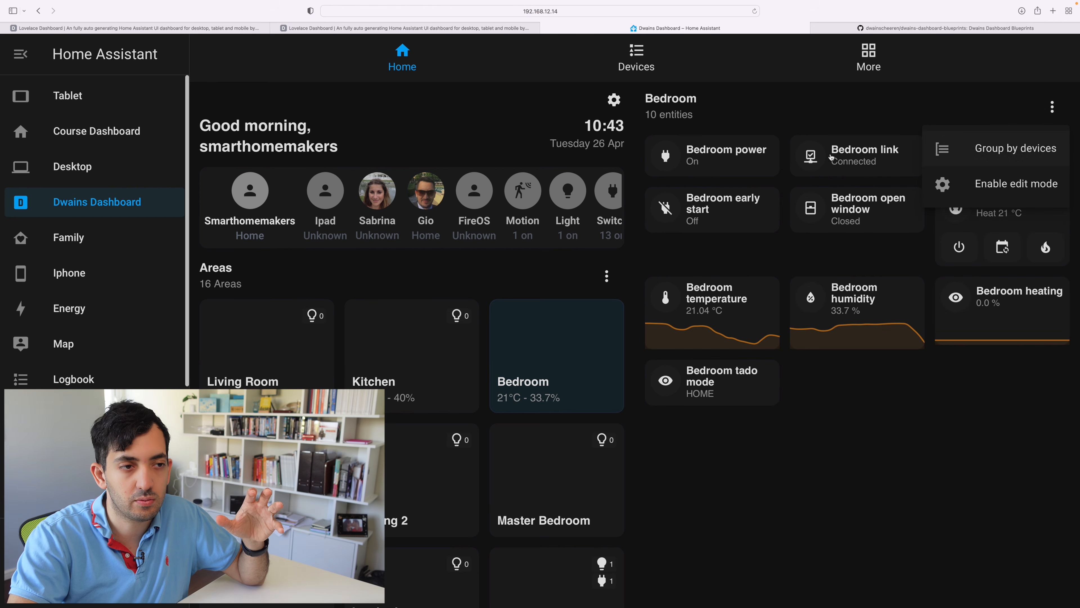
pyautogui.click(920, 397)
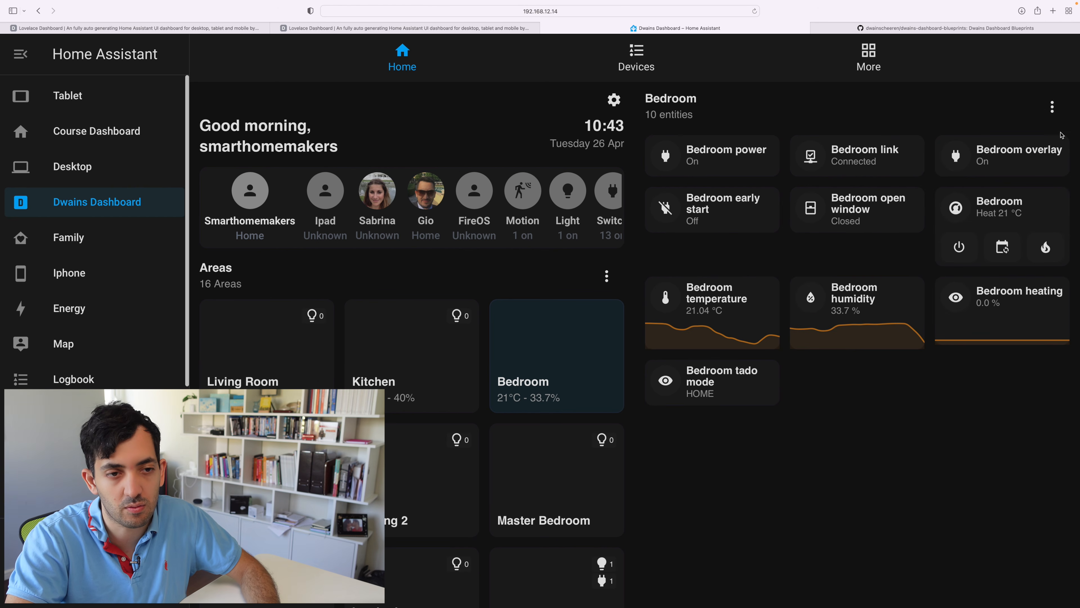
# - Enable edit mode for the Bedroom area and move the Bedroom link card into the second row, beside Bedroom open window
pyautogui.click(1059, 113)
pyautogui.click(1013, 187)
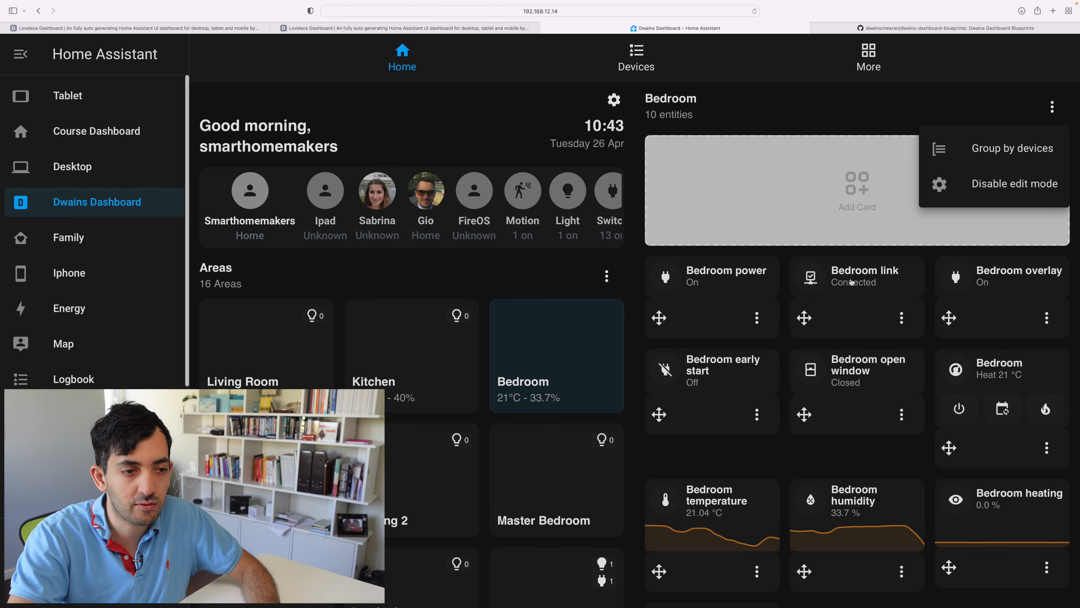
pyautogui.click(966, 259)
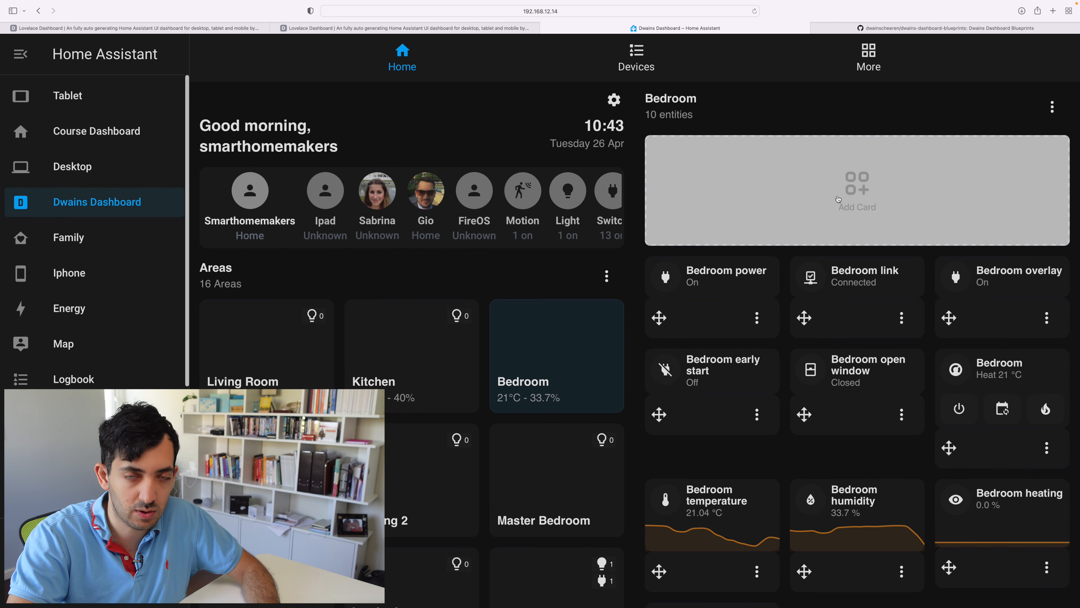
pyautogui.scroll(-5, 837, 199)
pyautogui.moveTo(803, 147); pyautogui.dragTo(814, 229)
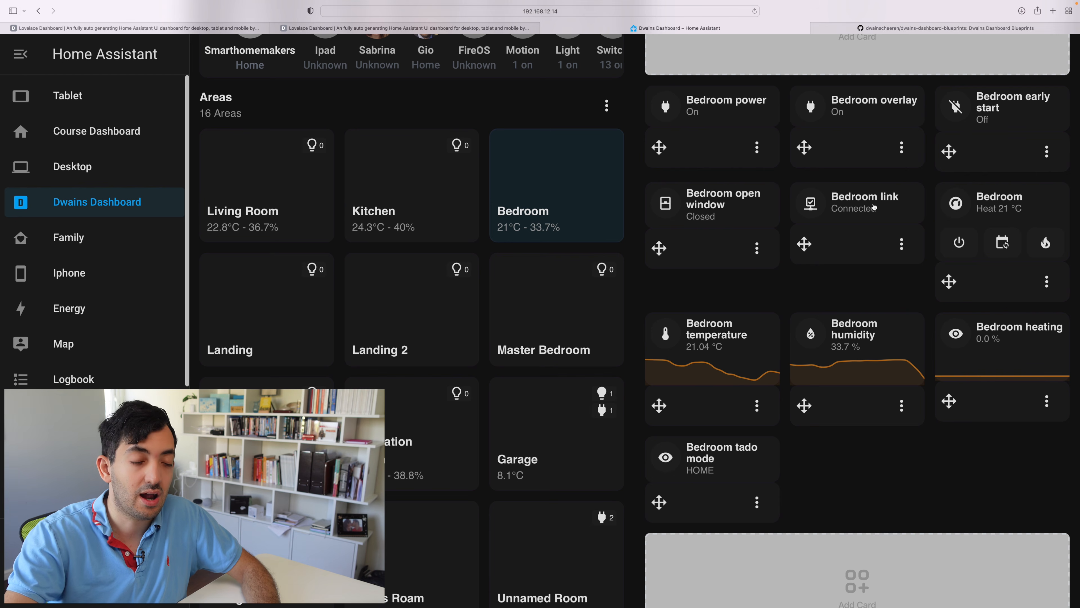
# - Review the available actions for the Bedroom link entity and its entity settings, including rename, span and hide options, without changing them
pyautogui.click(901, 244)
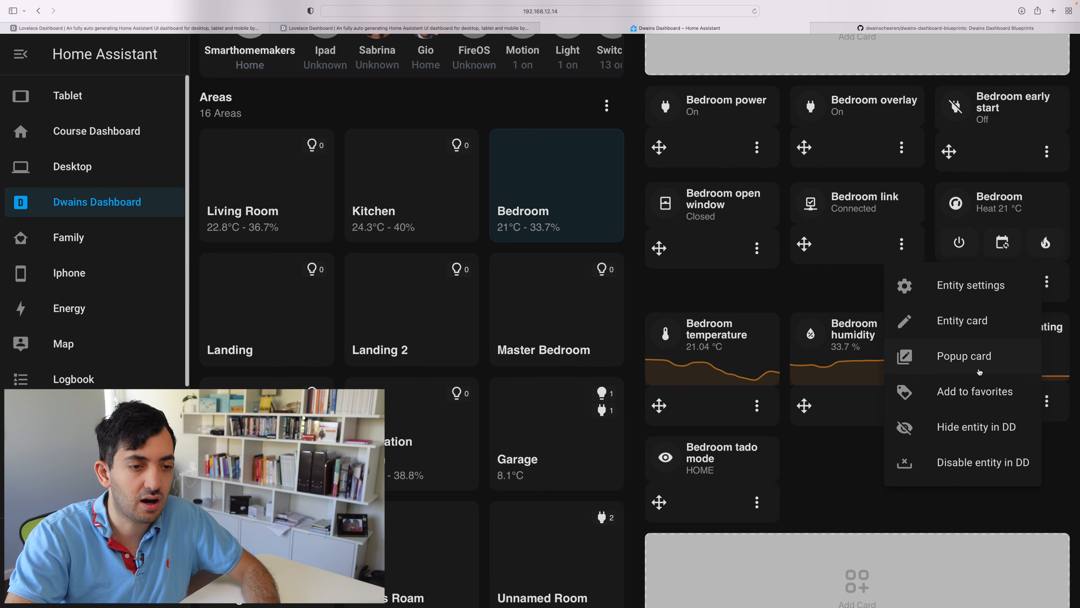
pyautogui.click(843, 285)
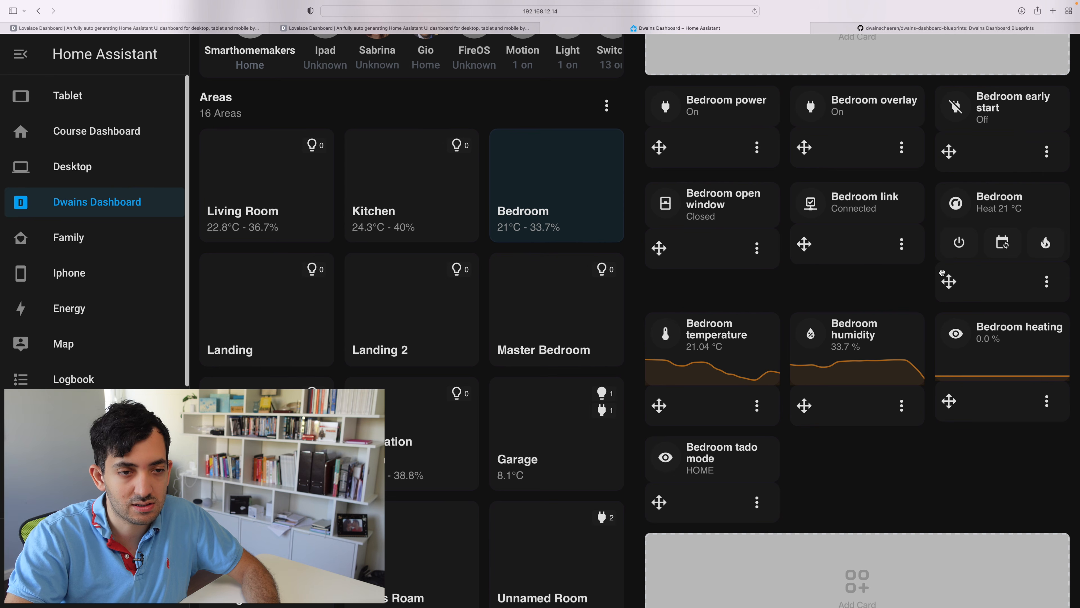
pyautogui.click(900, 247)
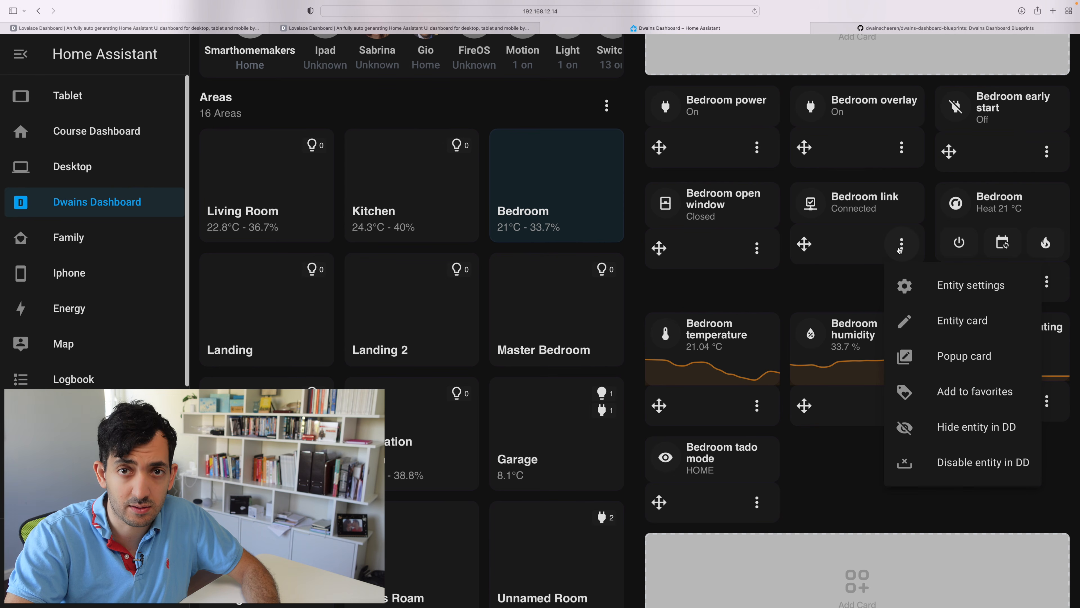
pyautogui.click(937, 297)
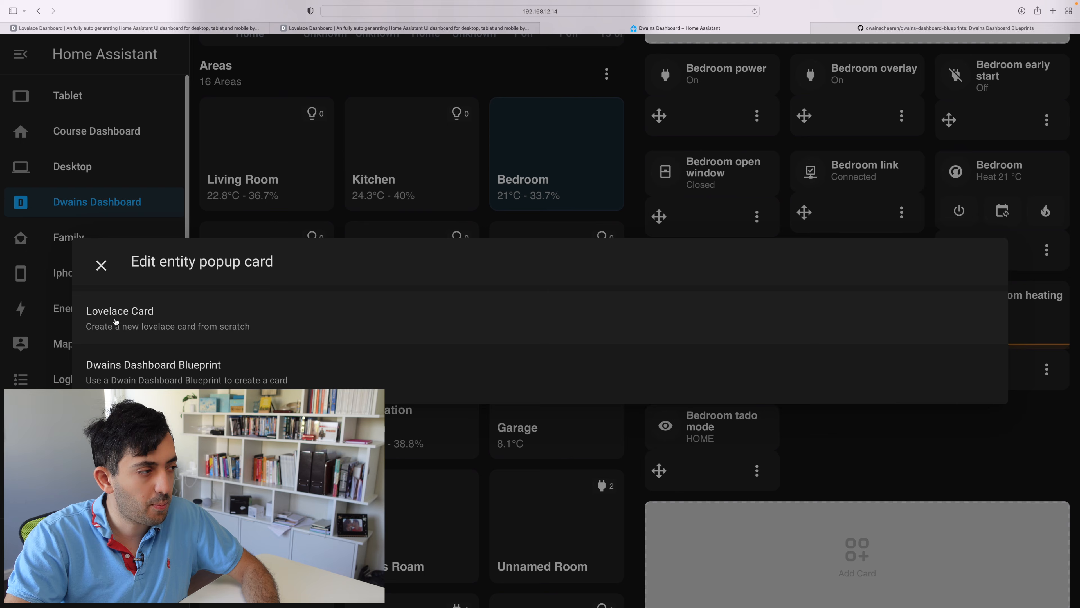
pyautogui.click(302, 309)
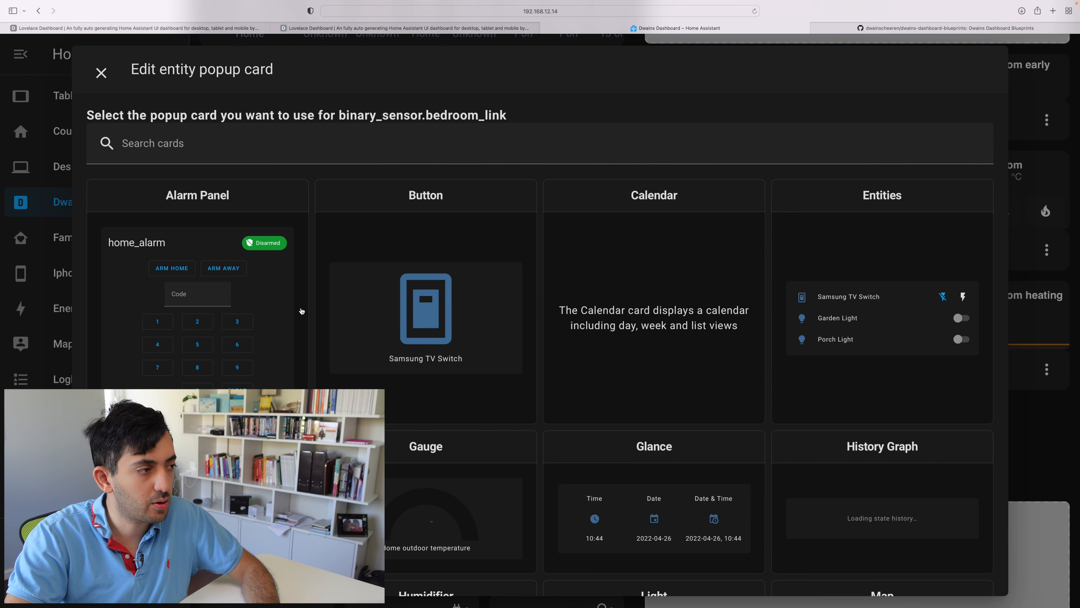
# - Use a Button card with the Samsung TV Switch entity as Bedroom link's popup card and submit it
pyautogui.click(452, 243)
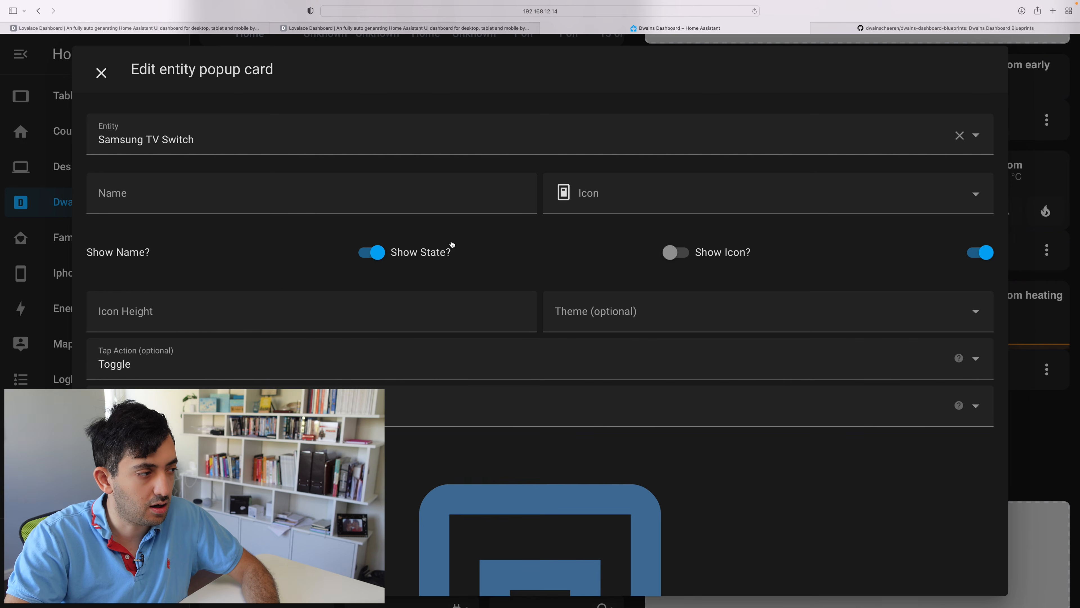
pyautogui.scroll(-10, 510, 298)
pyautogui.click(962, 564)
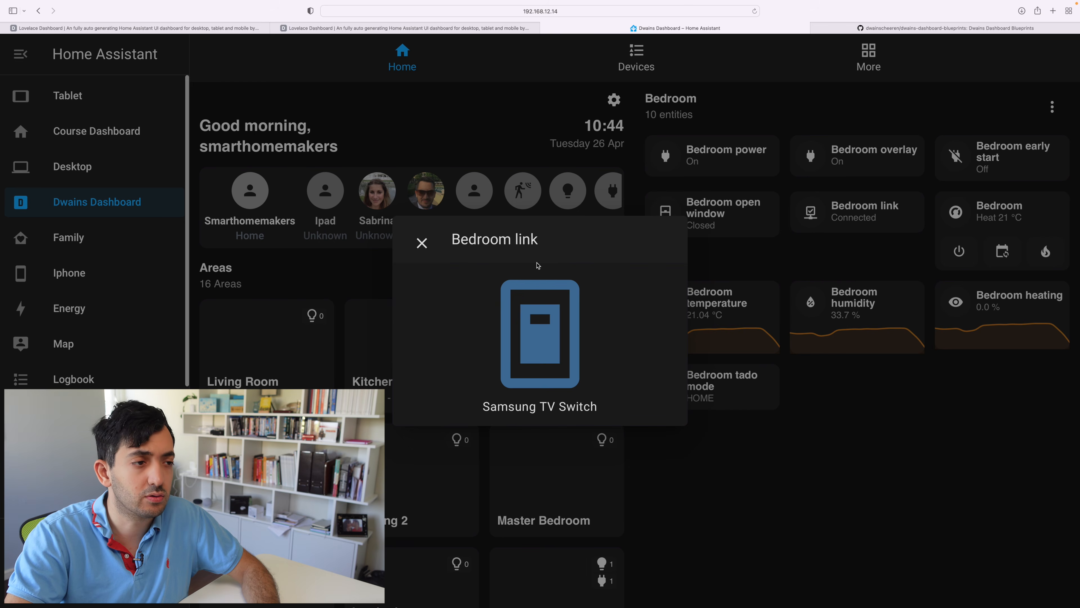
# - Close Bedroom link's custom popup, open it once more from its card to check it, and close it
pyautogui.click(423, 243)
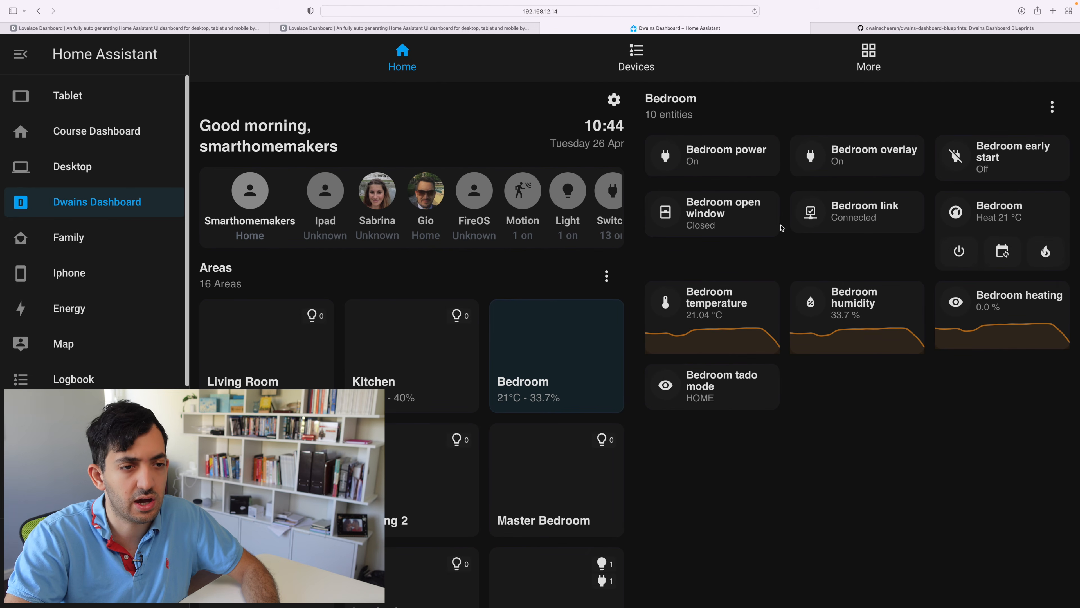
pyautogui.click(858, 214)
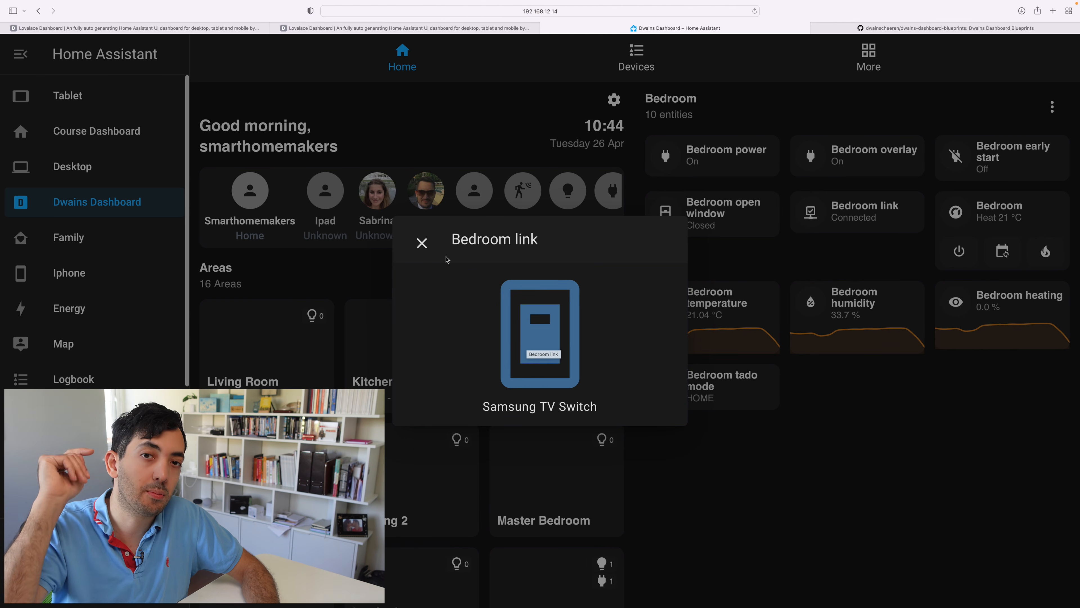
pyautogui.click(423, 244)
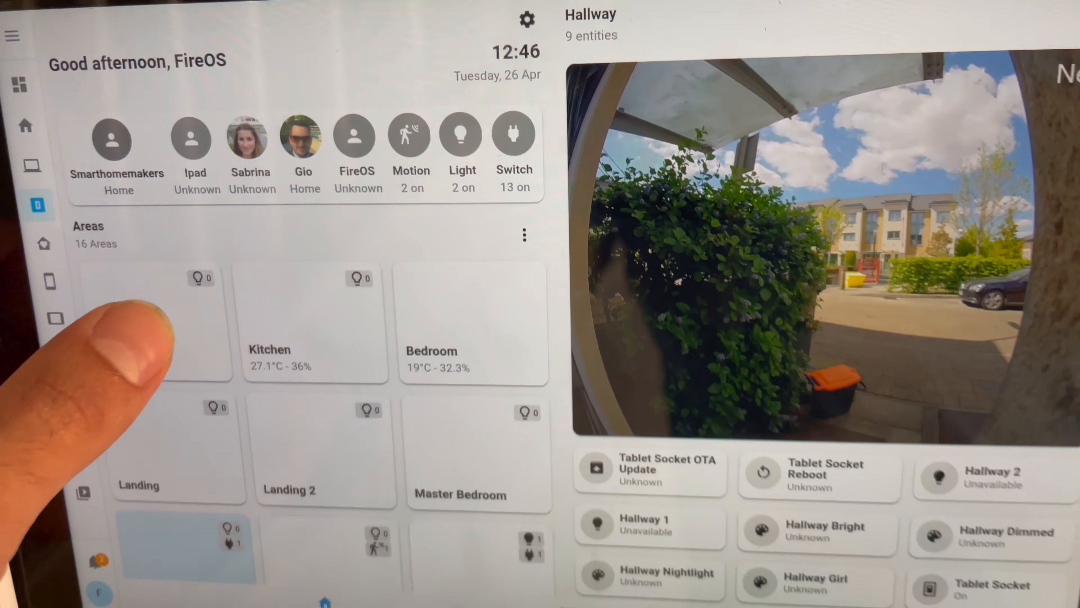
pyautogui.click(278, 313)
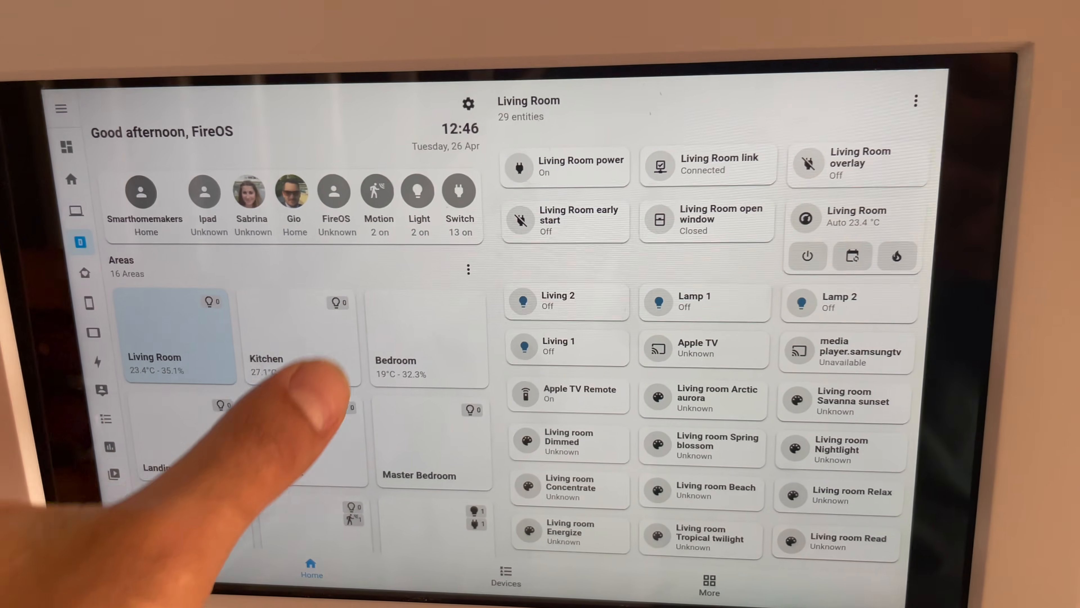
pyautogui.click(301, 340)
pyautogui.click(440, 325)
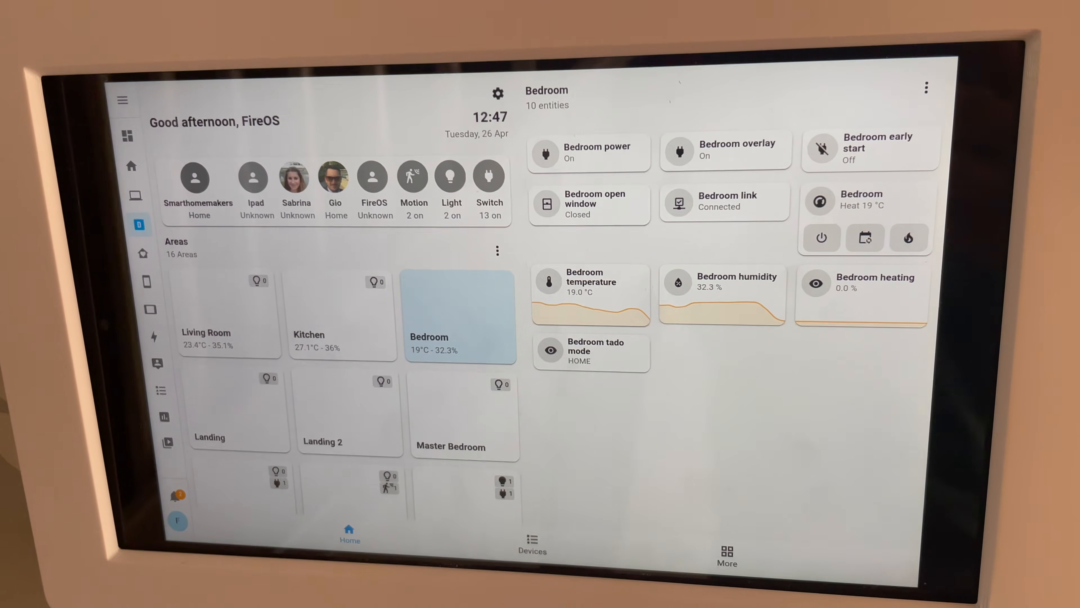